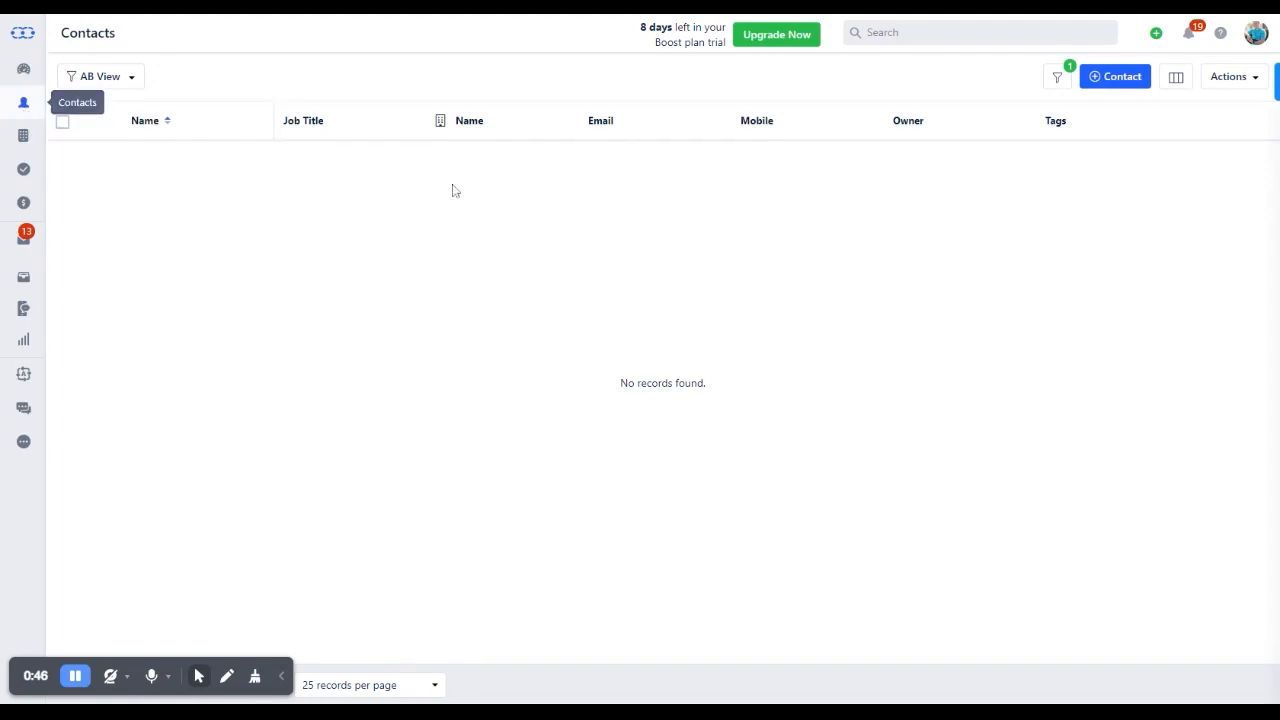
Review the fields on the new contact form and close it without saving
click(1120, 76)
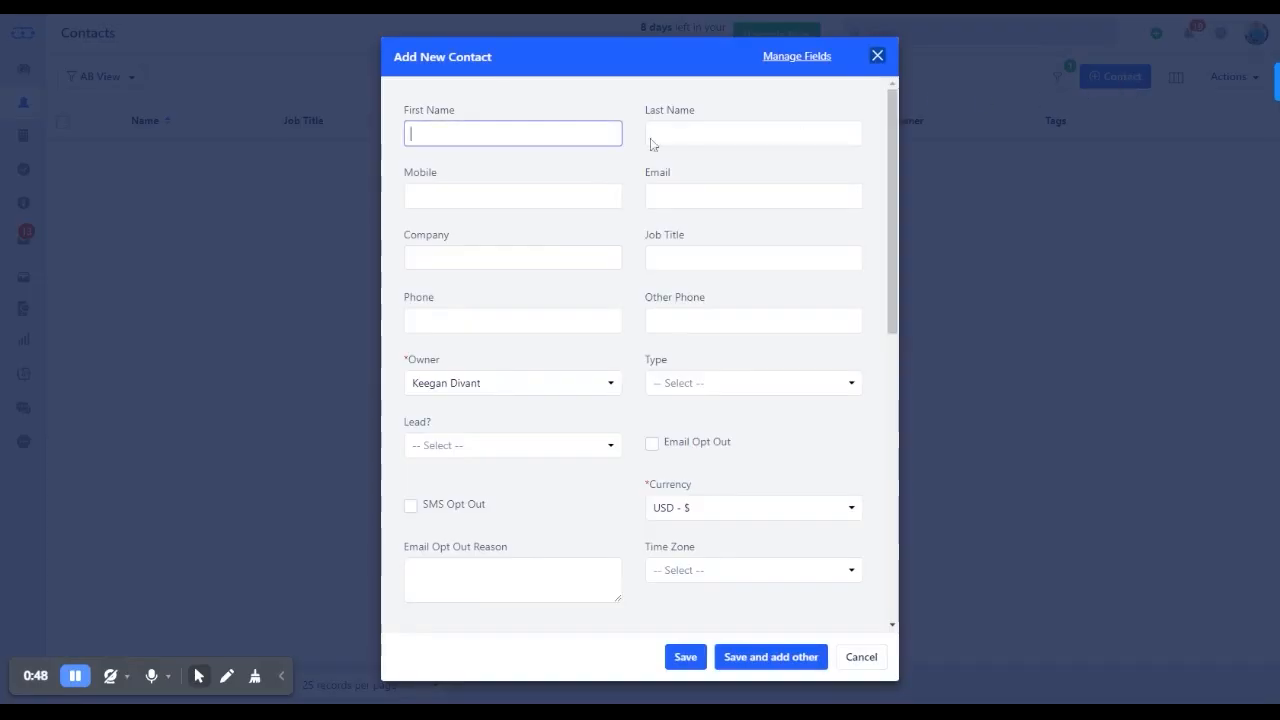
scroll(577, 362, down, 4)
scroll(602, 364, down, 2)
scroll(605, 368, down, 1)
scroll(608, 371, up, 7)
click(861, 657)
Open the Contact layout customization in the account setup
click(1256, 33)
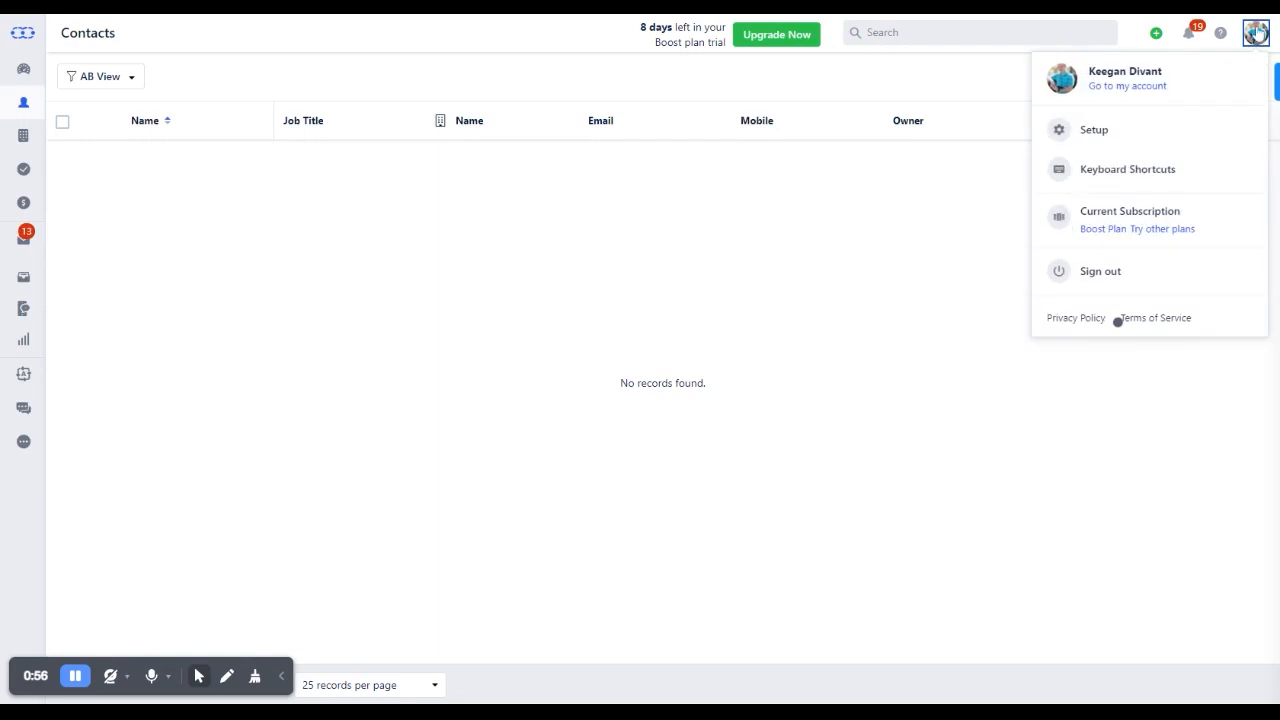
click(1120, 130)
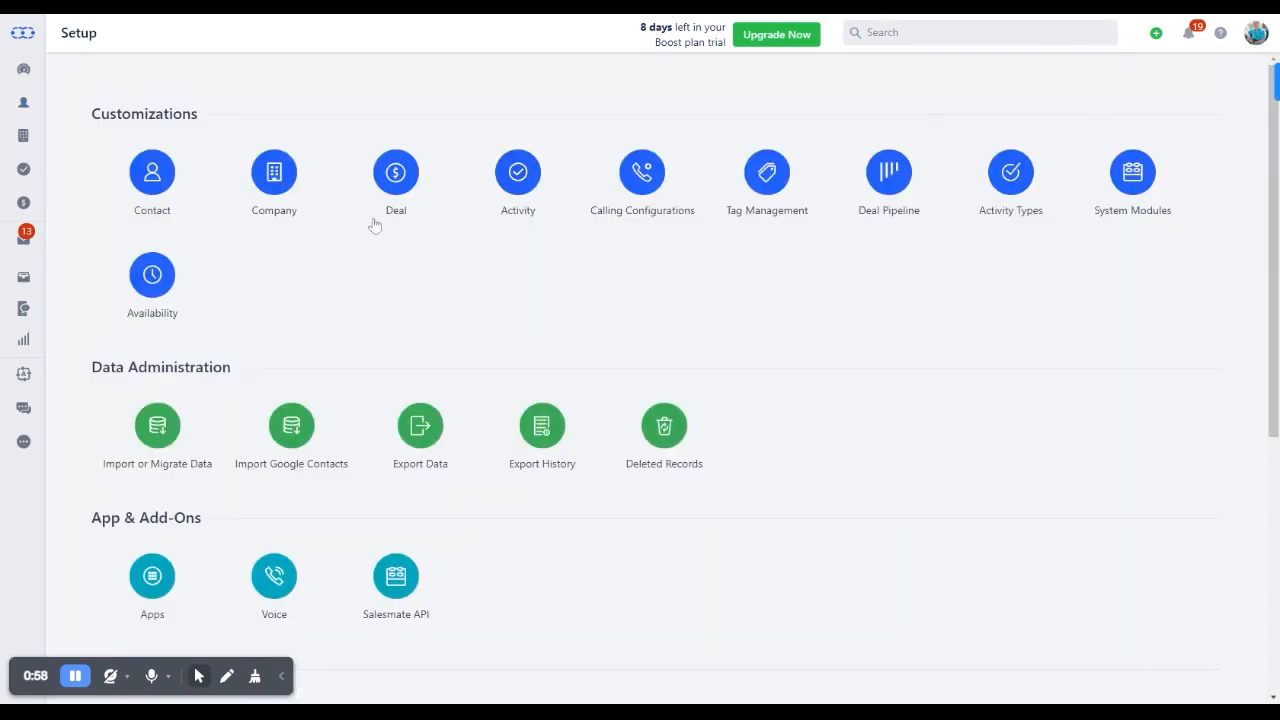
click(153, 176)
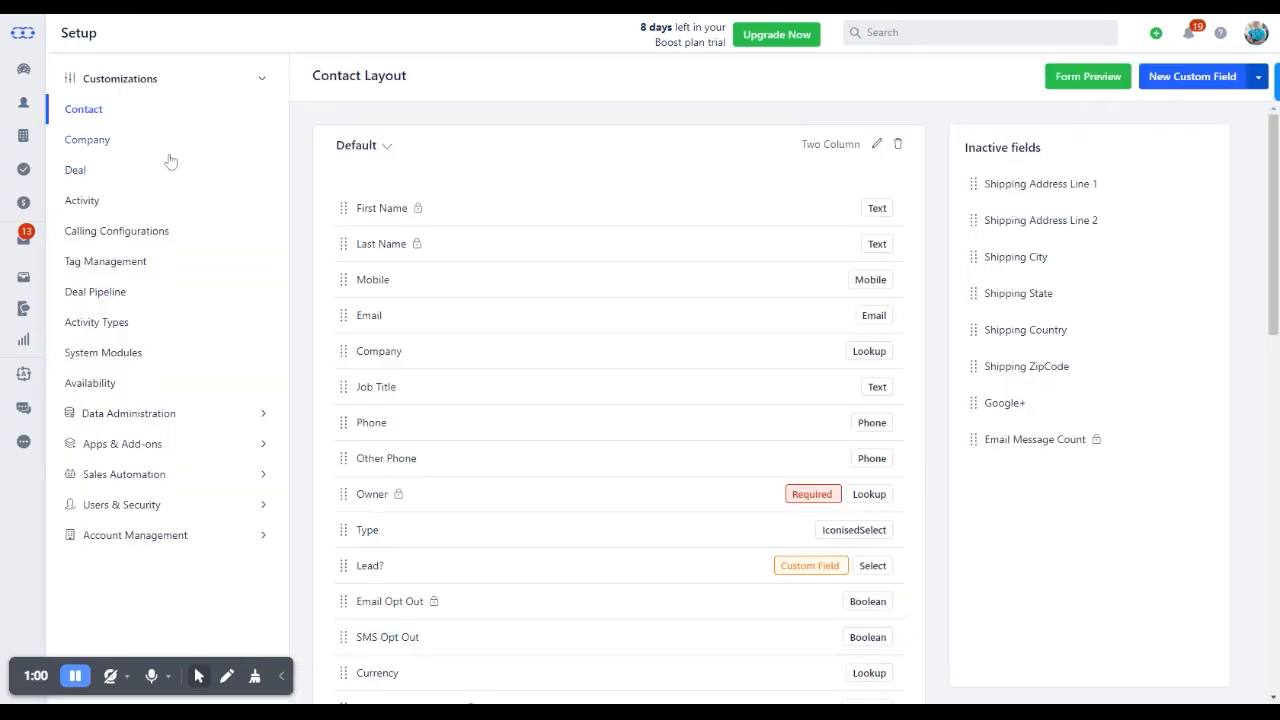
Start a new custom contact field of the Select type
click(1180, 82)
scroll(632, 285, down, 1)
scroll(632, 286, down, 2)
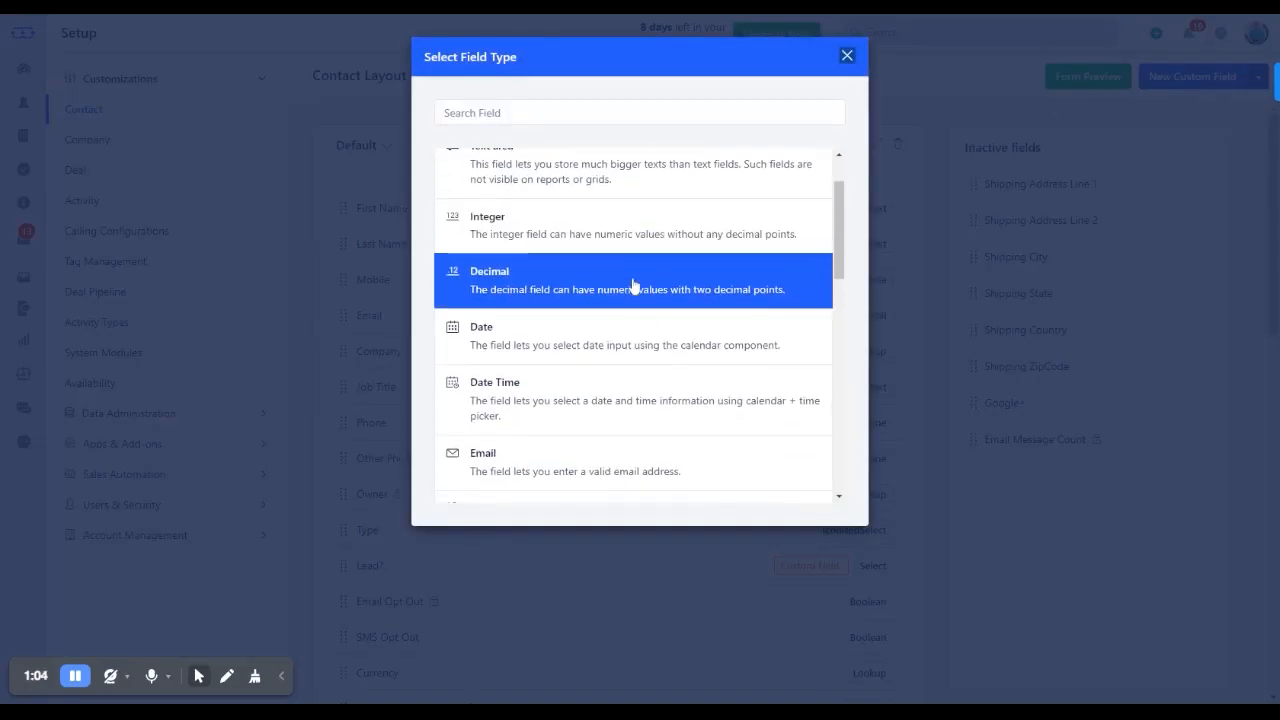
scroll(632, 286, down, 2)
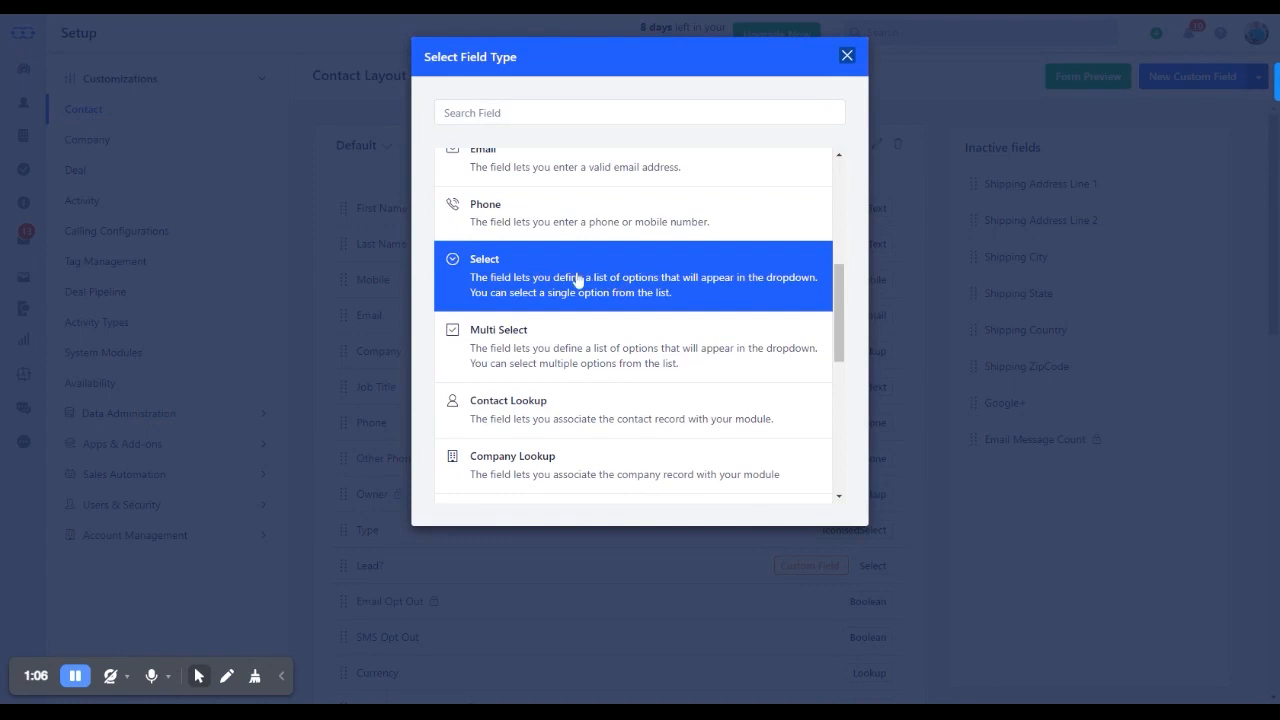
click(580, 284)
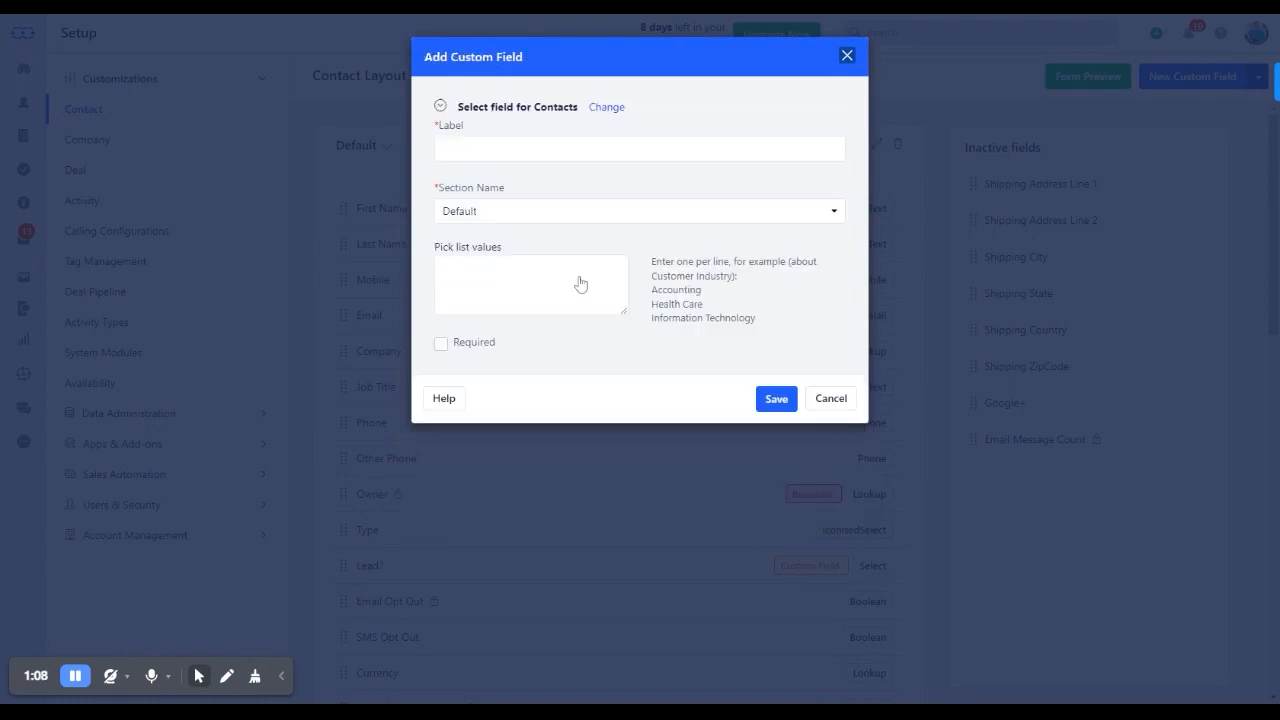
Label the custom field "Lead?", enter Yes among its pick list values, and save it
click(527, 152)
text(L)
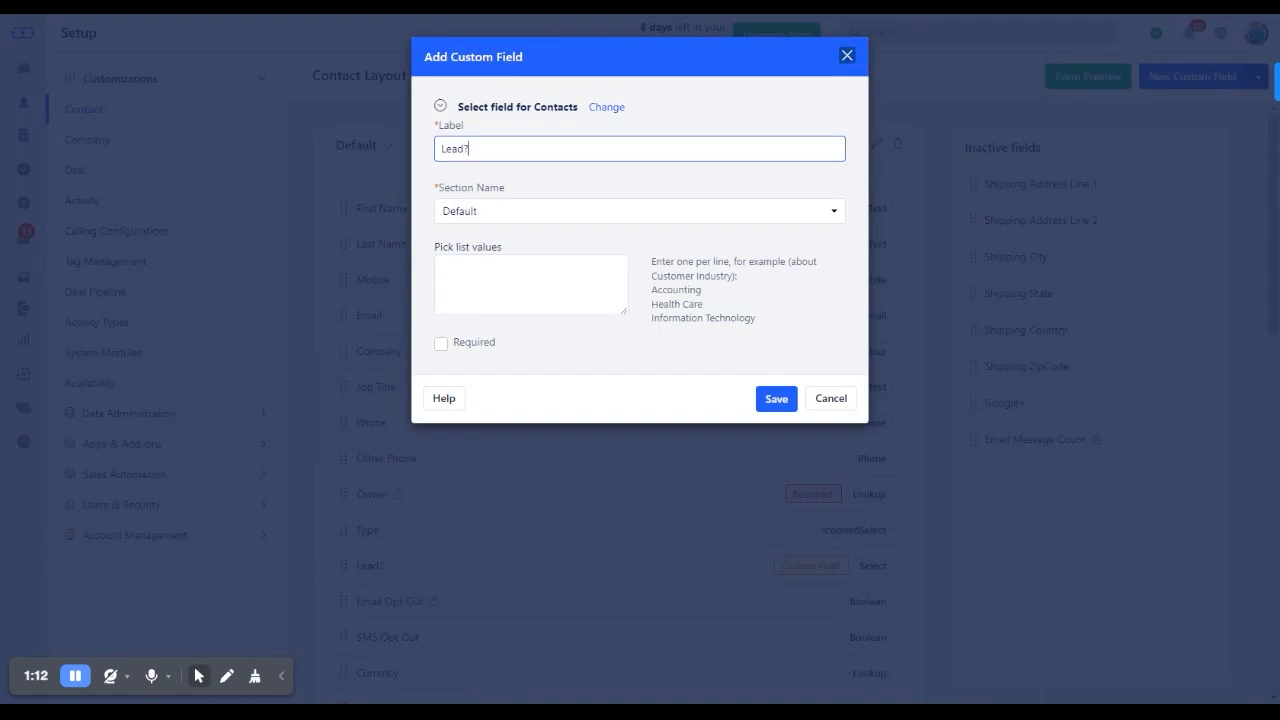
click(527, 282)
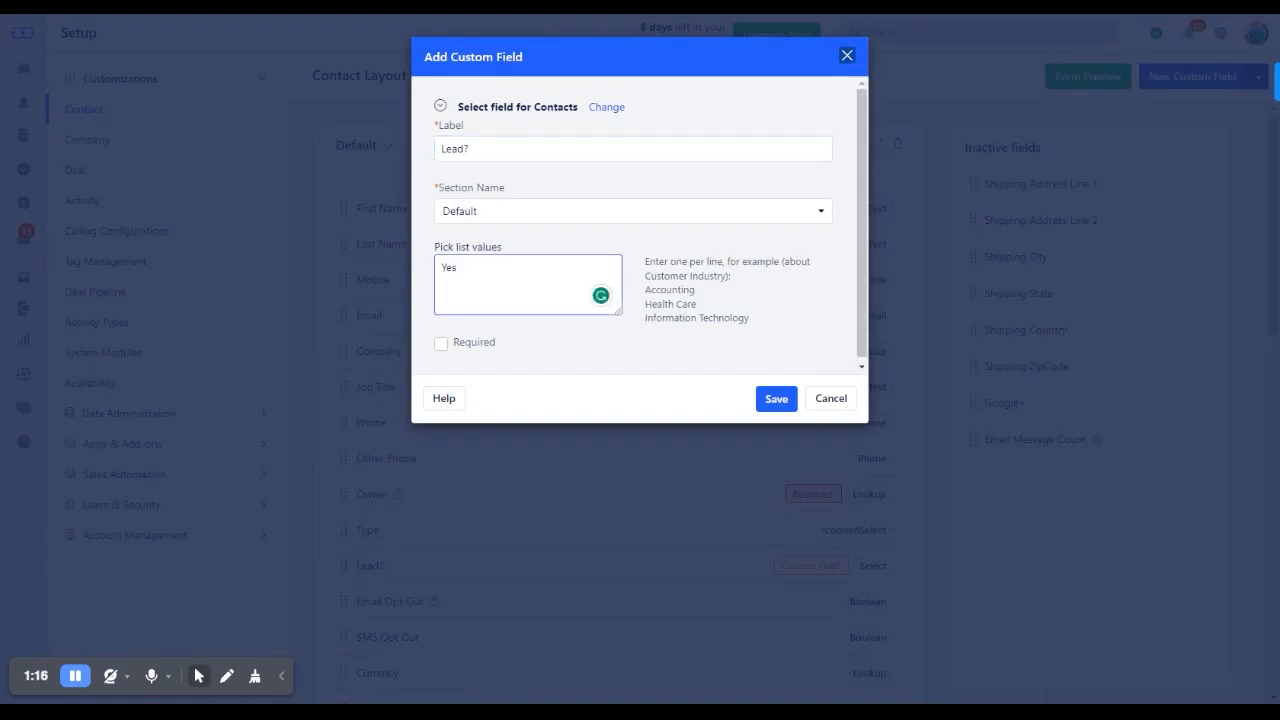
click(772, 400)
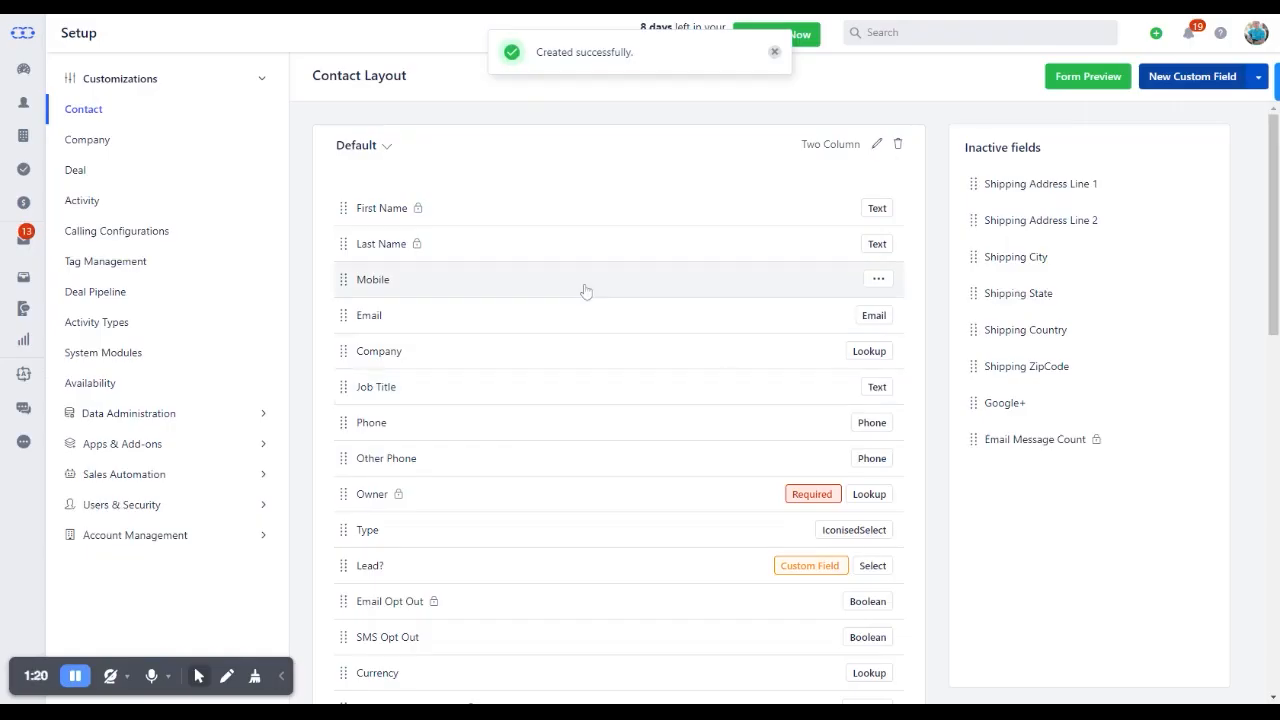
Move the Lead? custom field in the Default section so it sits between Last Name and Mobile
scroll(605, 279, down, 3)
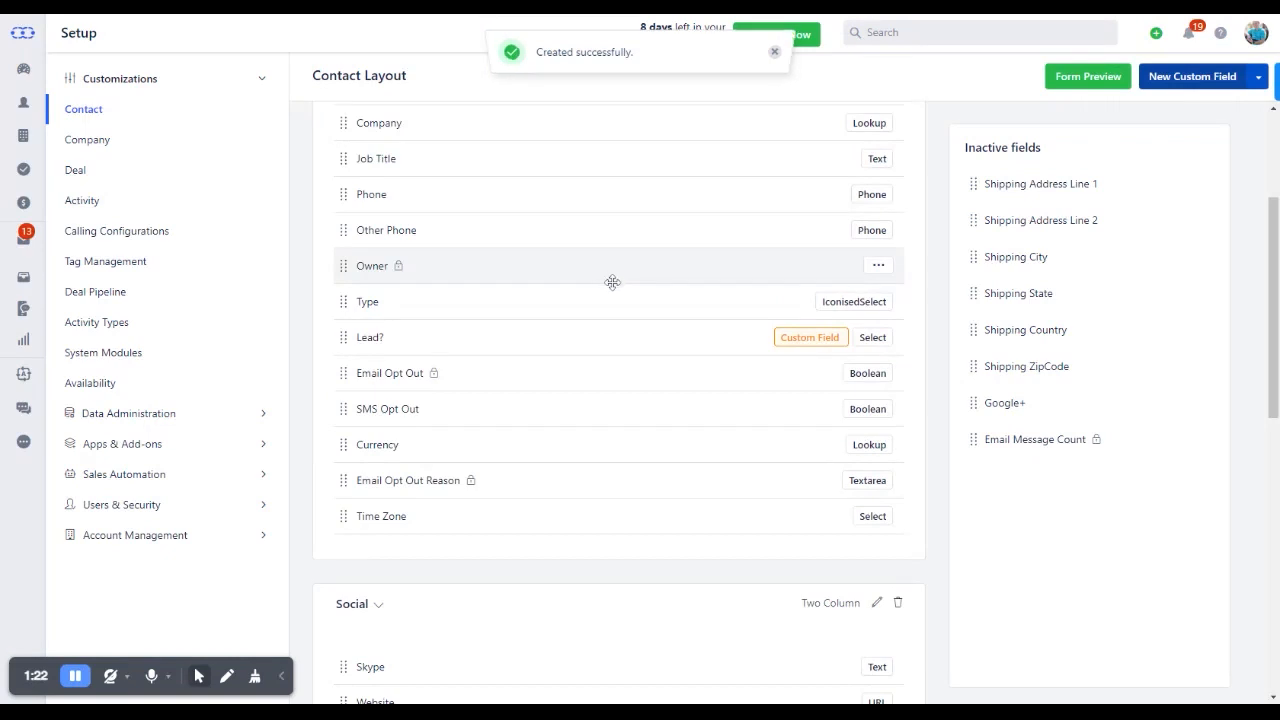
scroll(612, 282, up, 3)
scroll(620, 290, down, 2)
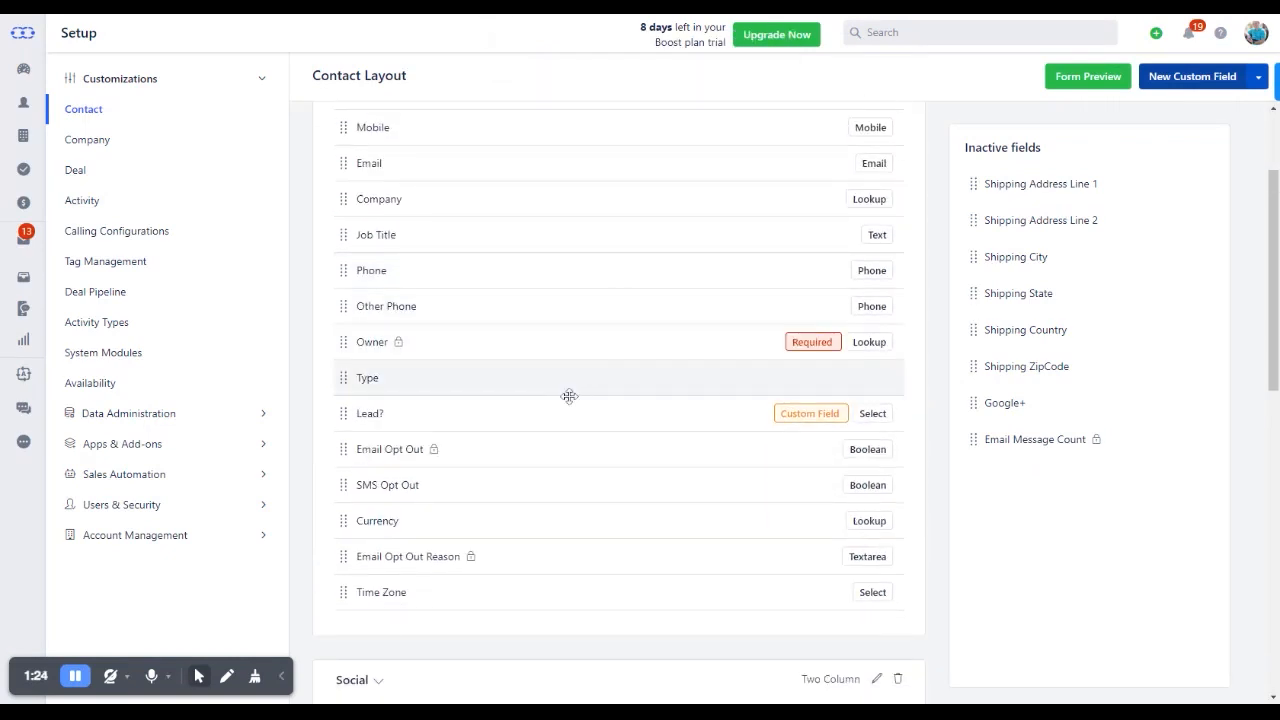
drag(340, 415, 337, 163)
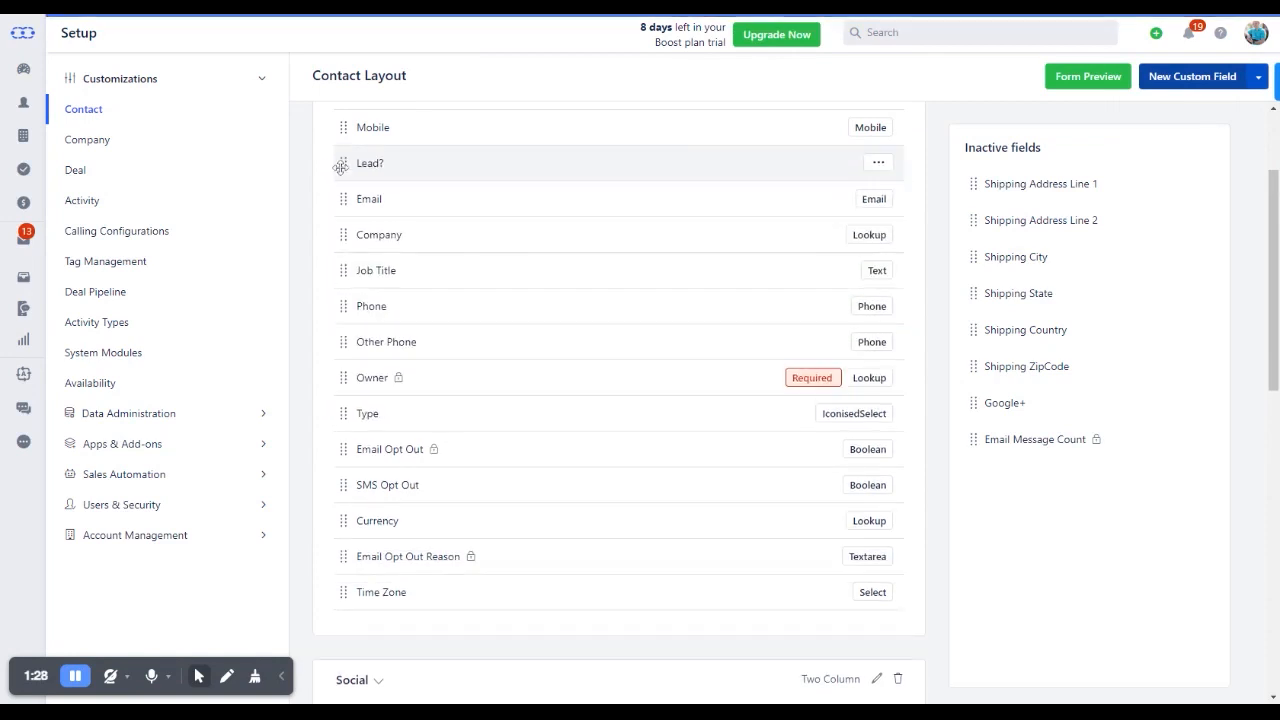
drag(345, 318, 343, 281)
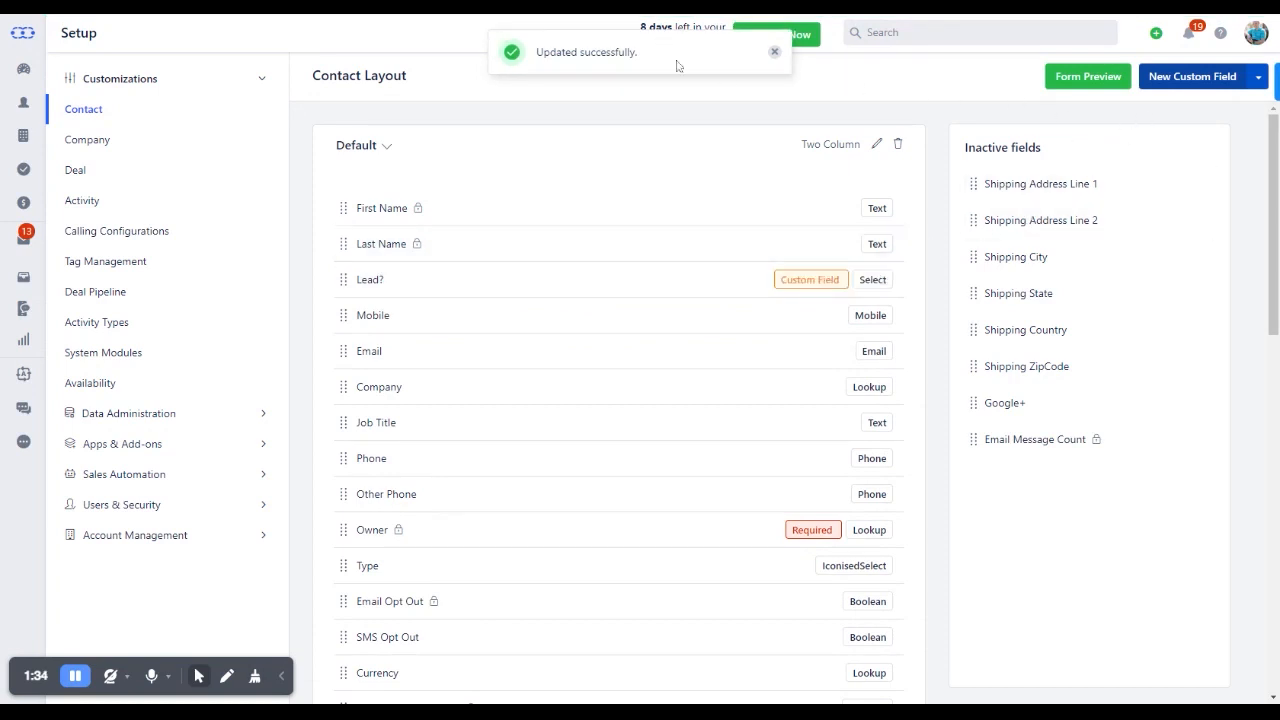
Preview the contact form, check the options of the Lead? field below First Name, and close the preview
click(1079, 83)
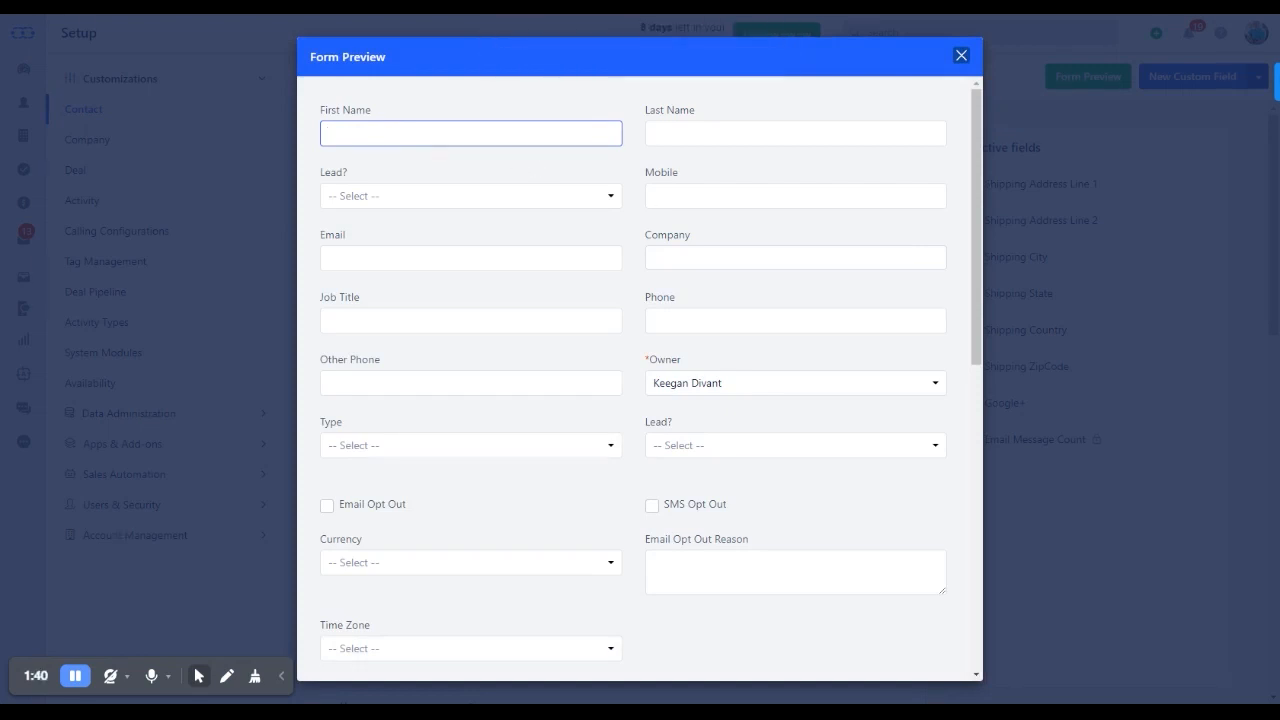
click(513, 198)
click(464, 258)
click(491, 200)
click(491, 226)
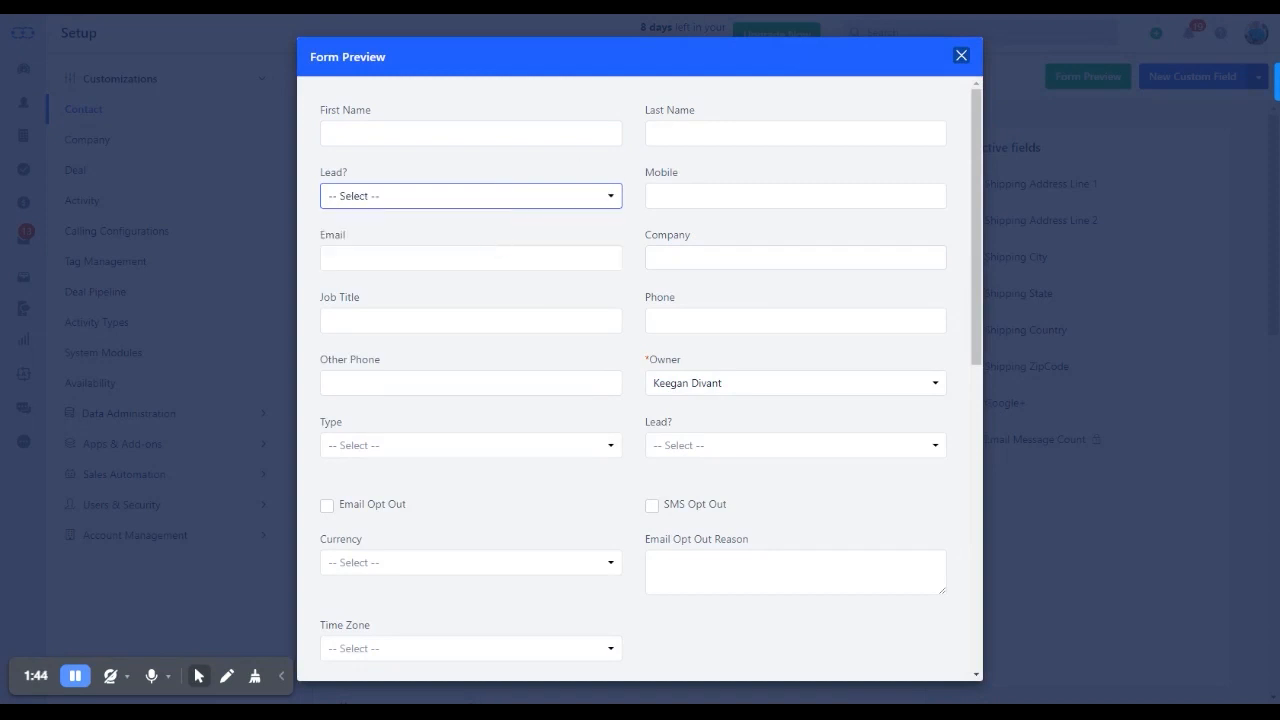
click(961, 55)
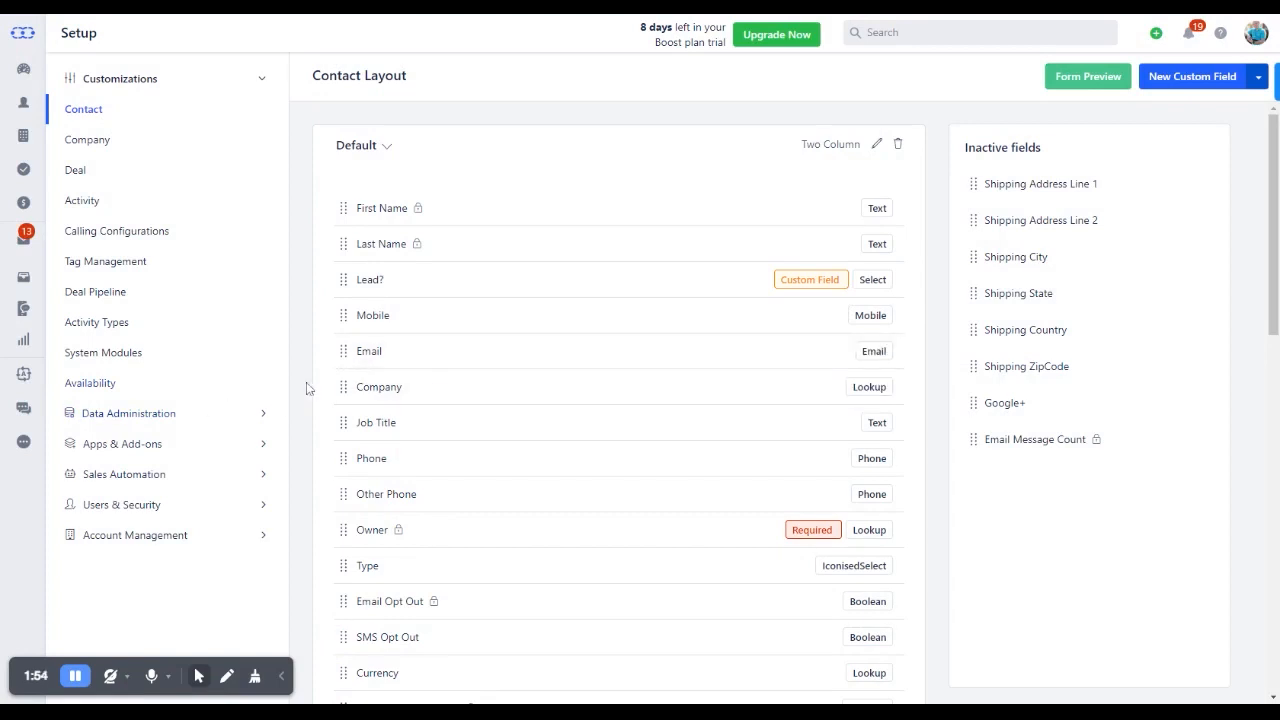
Create a new automation journey and name it "New Lead Follow Up"
click(25, 377)
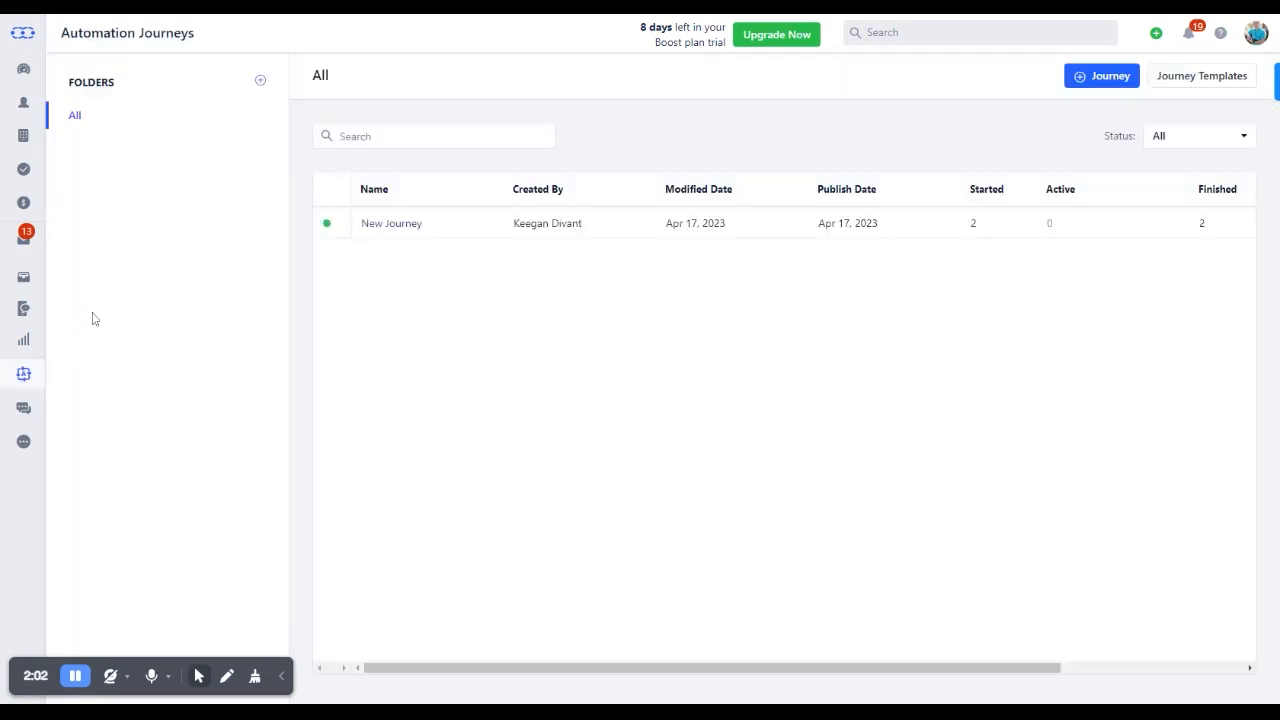
click(1095, 75)
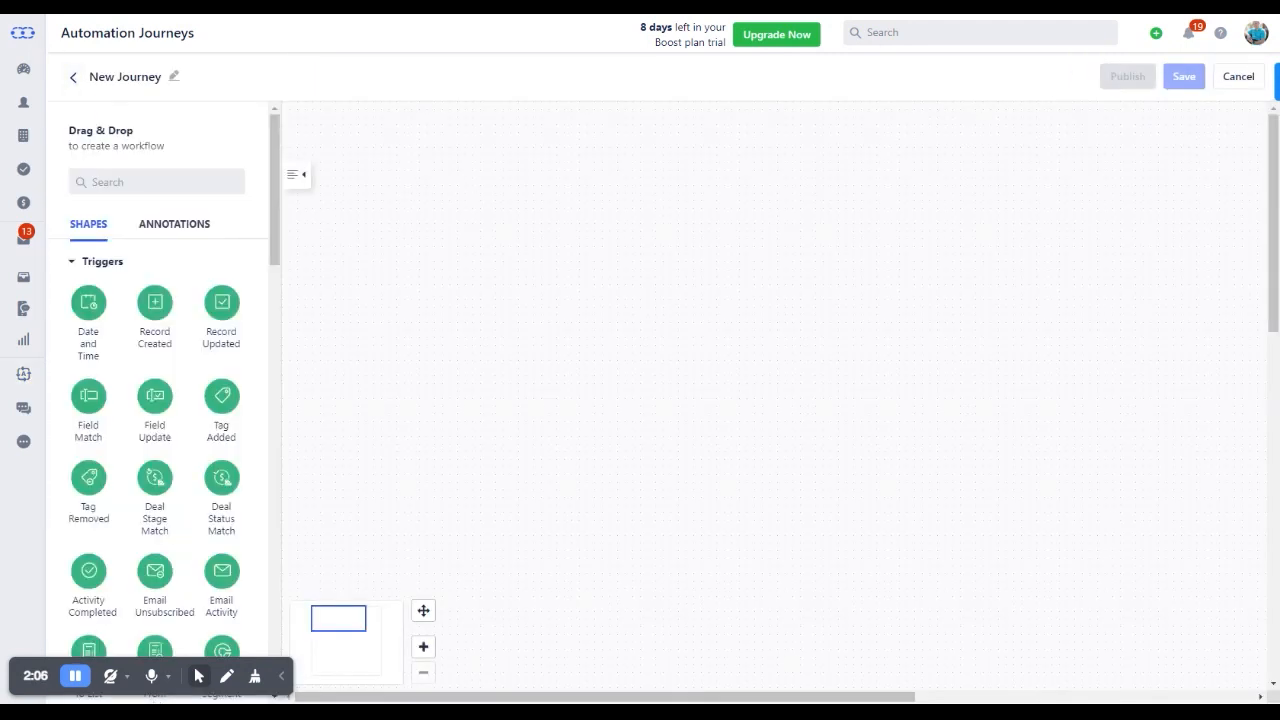
click(174, 78)
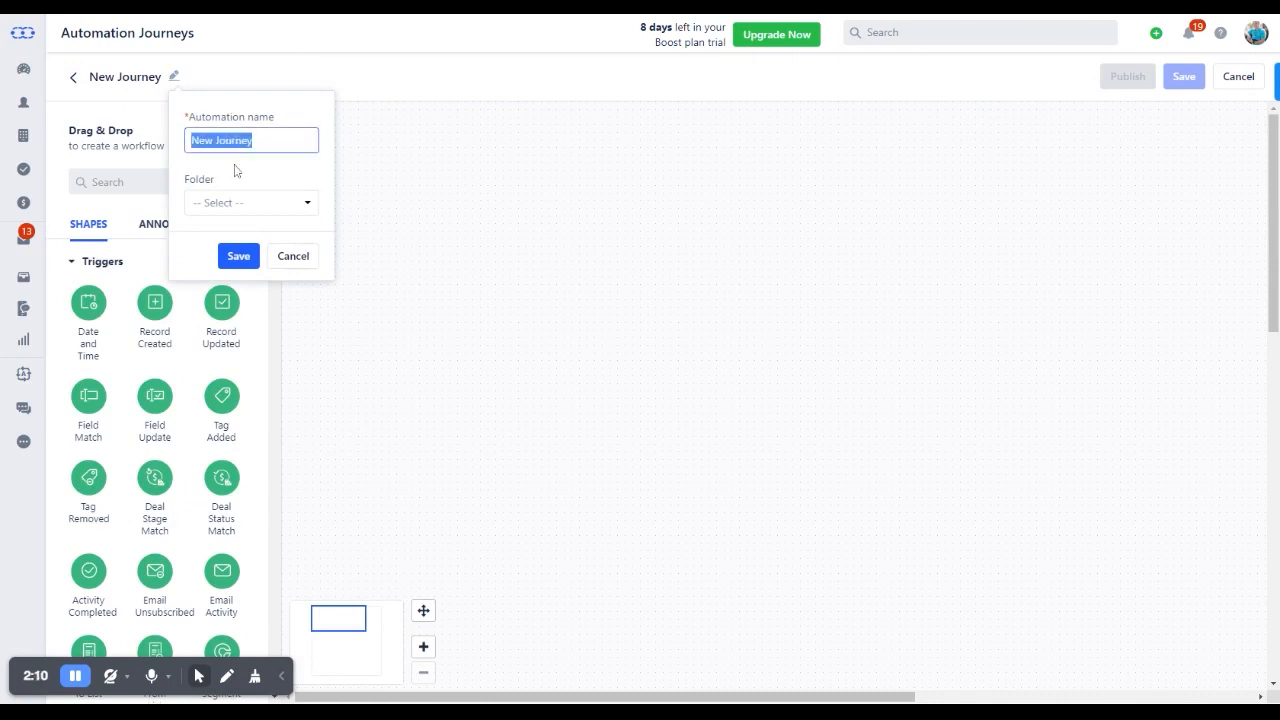
text(New)
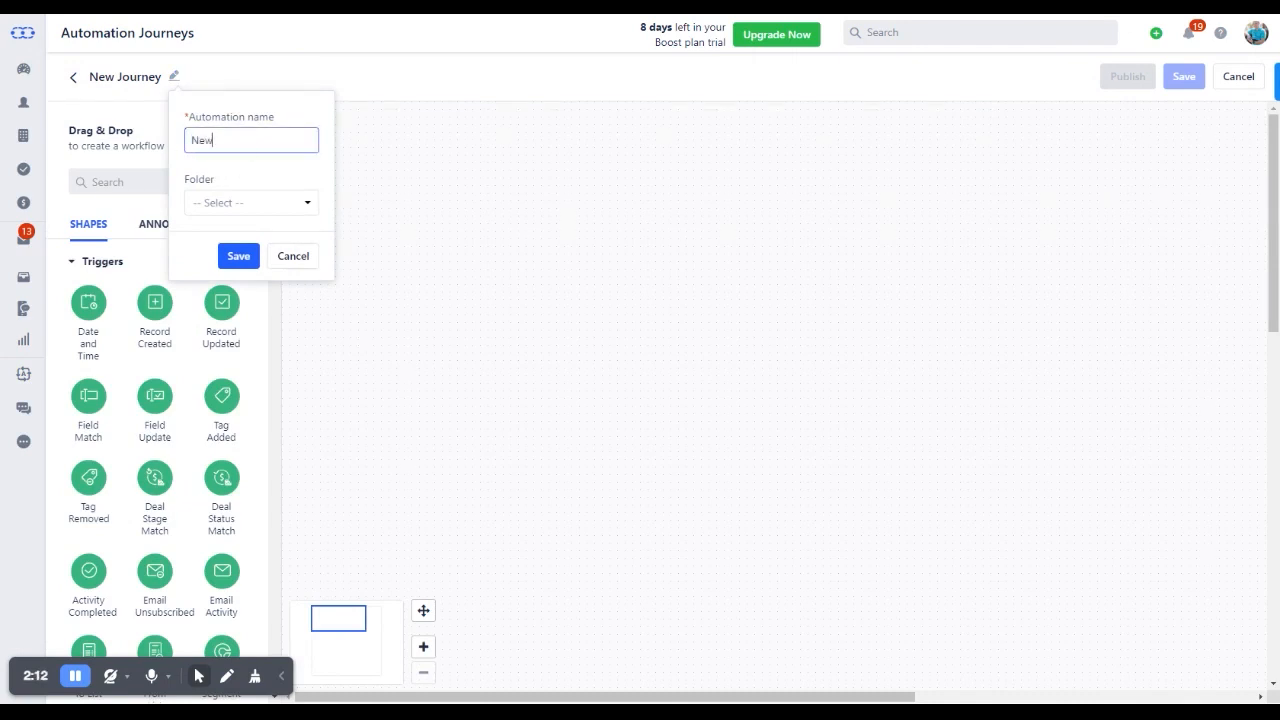
text( Lead Follow Up)
click(236, 254)
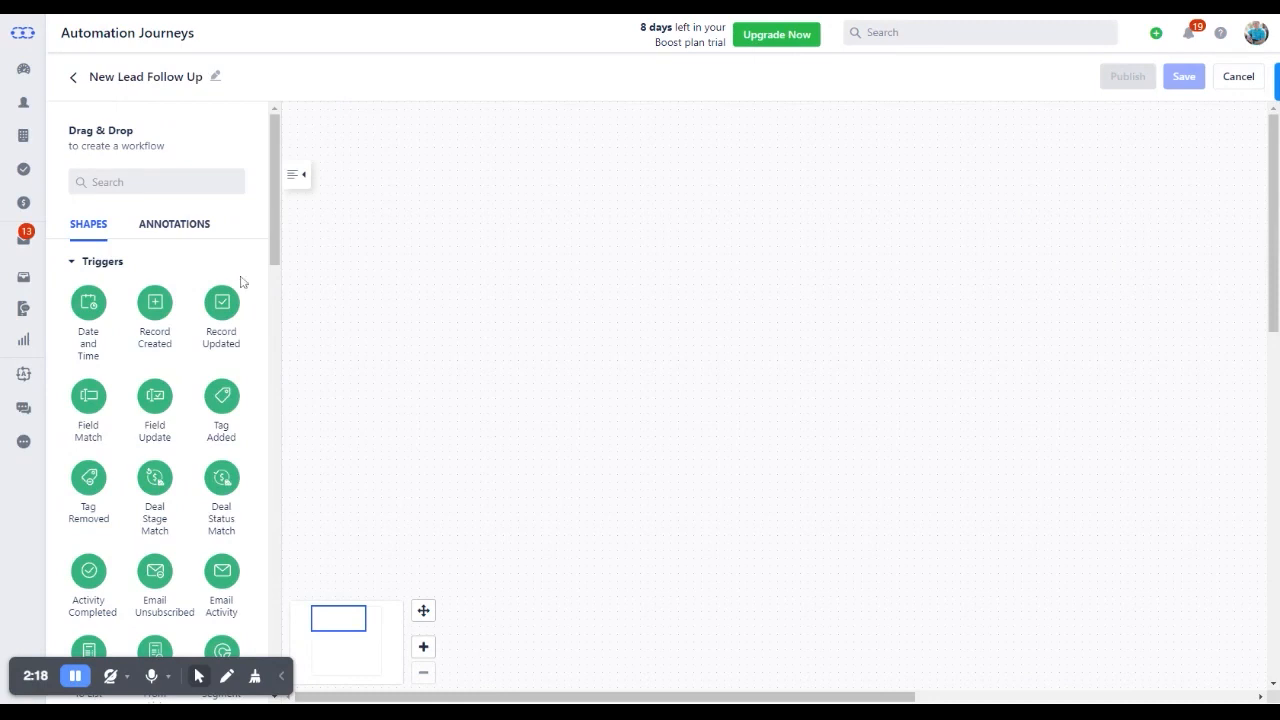
Add a Record Created trigger to the journey canvas and set its record type to Contact
drag(158, 300, 405, 210)
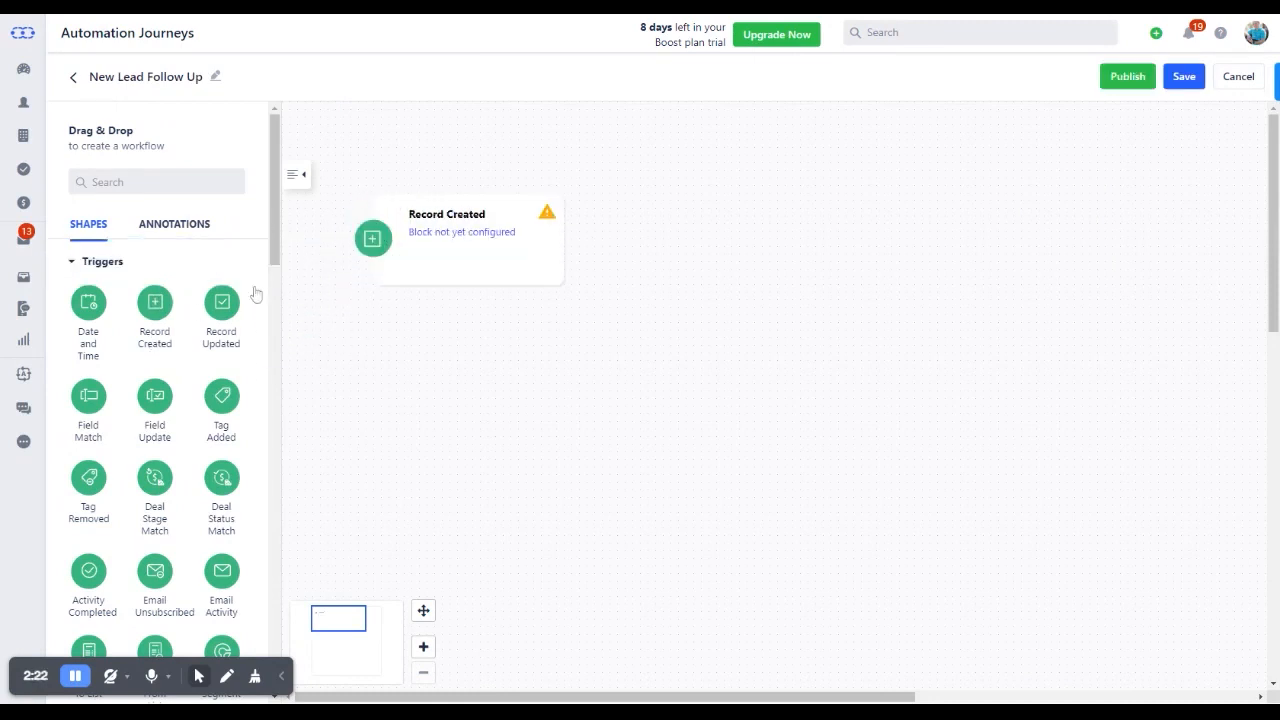
click(433, 239)
click(583, 133)
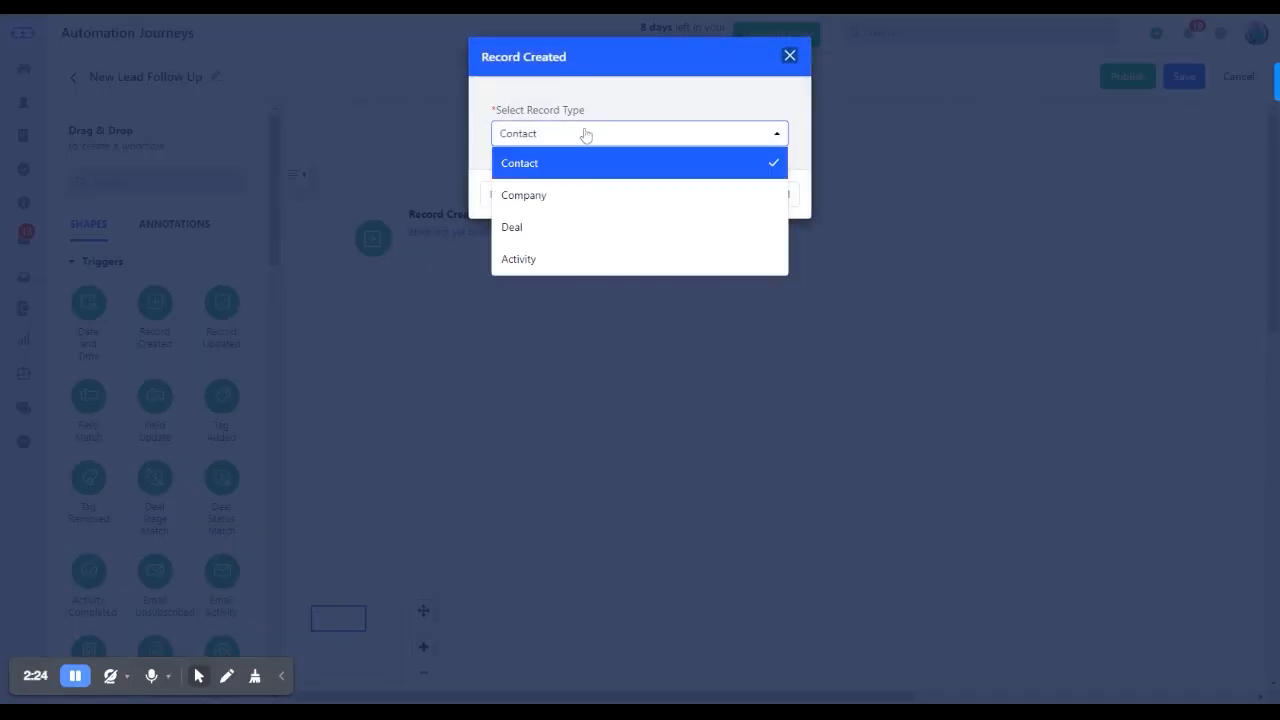
click(571, 166)
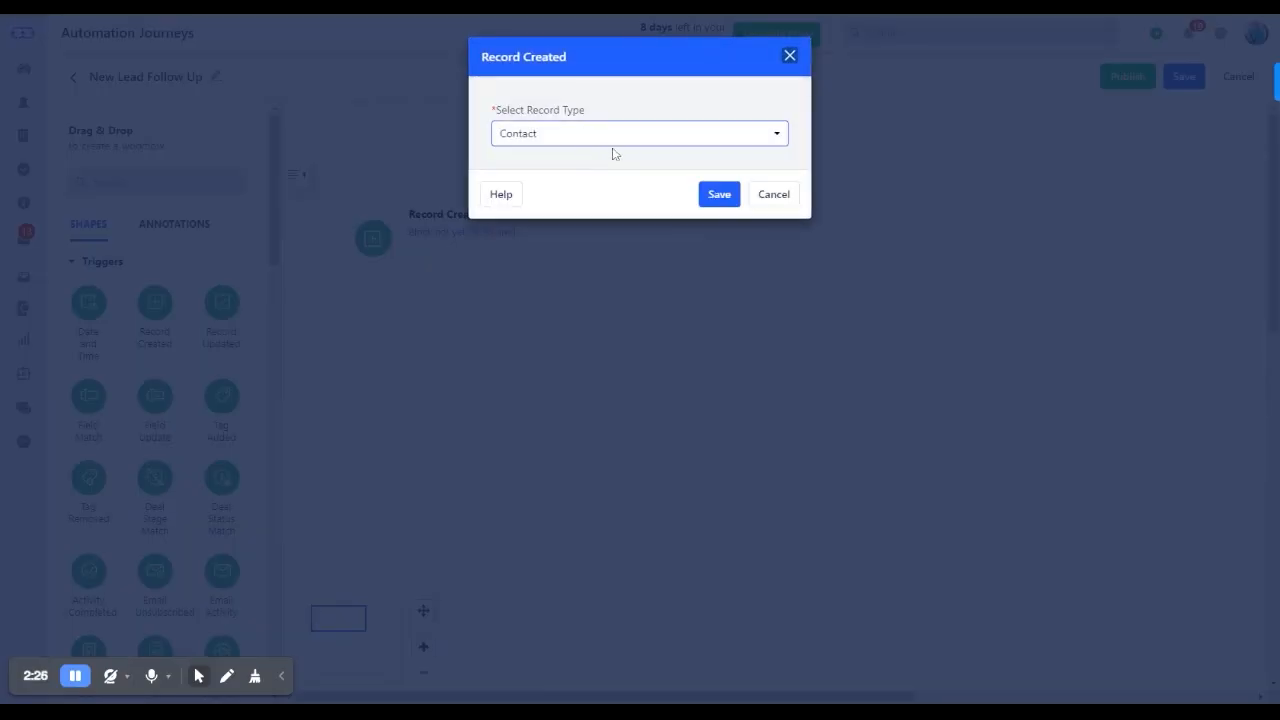
click(719, 196)
Place a Check Contact Field condition block beside the Record Created trigger
scroll(197, 234, down, 3)
scroll(210, 332, down, 8)
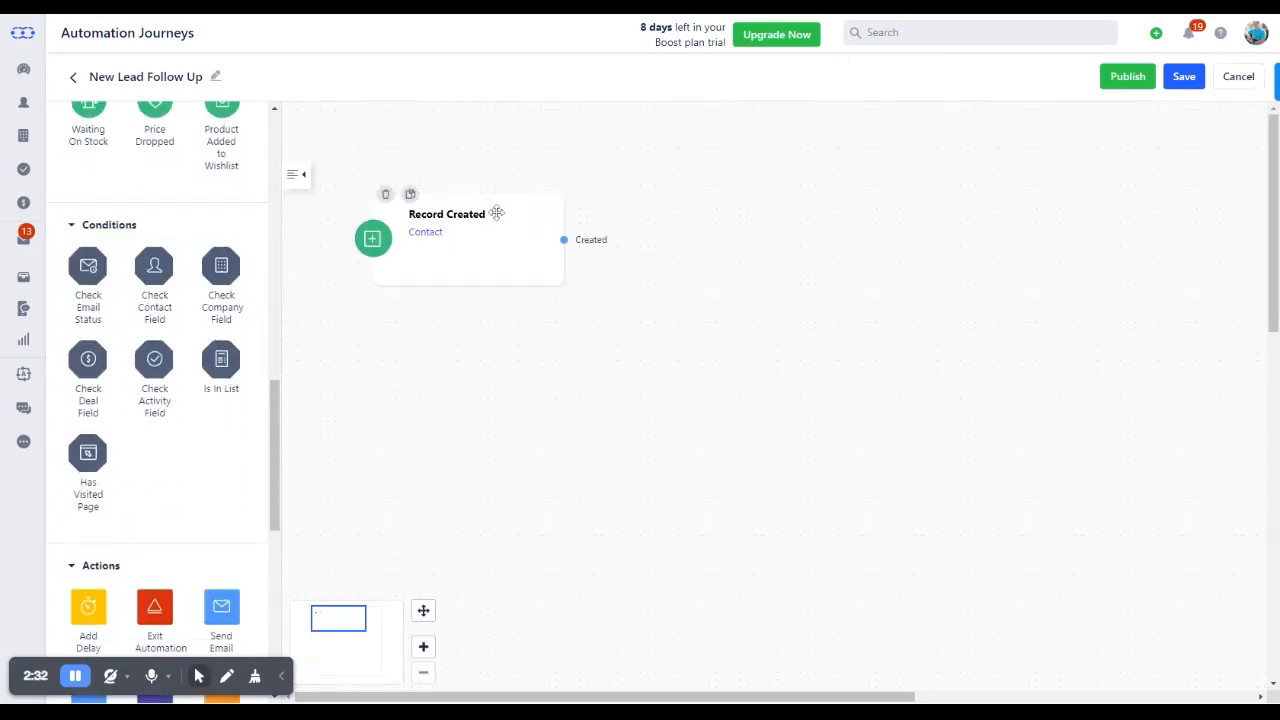
drag(146, 266, 690, 230)
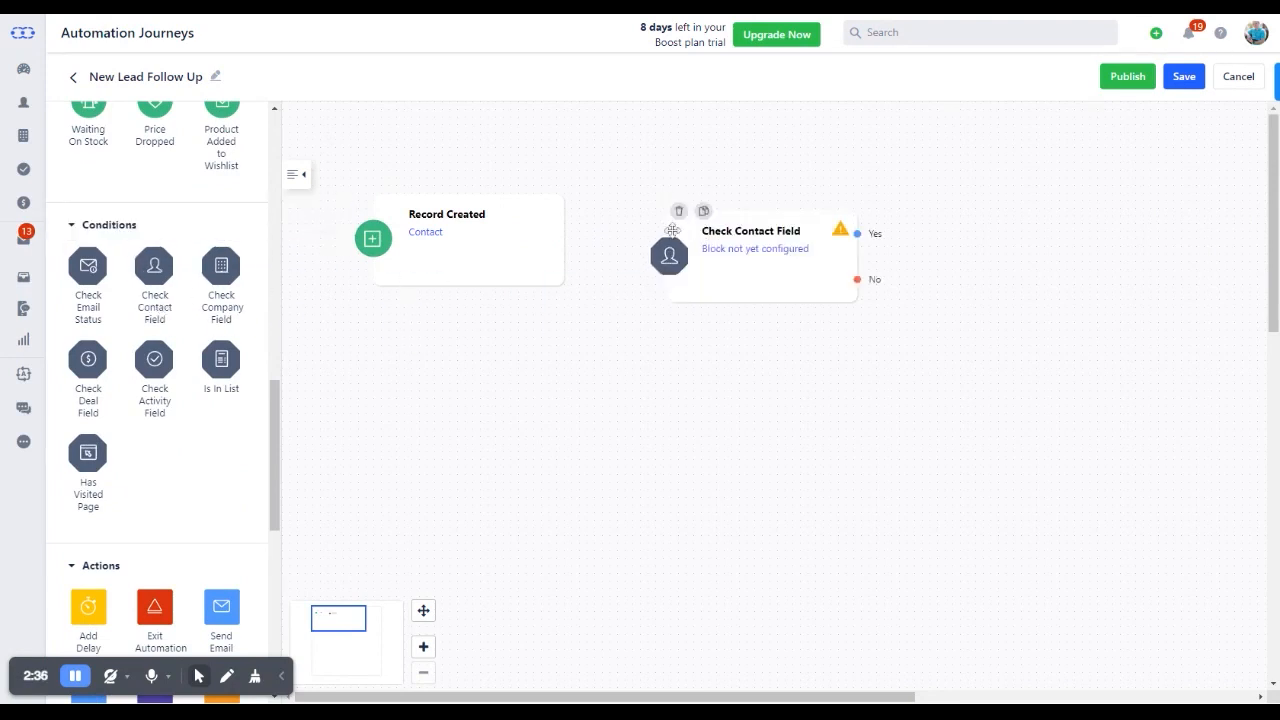
Set the Check Contact Field condition to Lead? equals Yes and connect the Record Created trigger's Created output to it
click(734, 248)
click(445, 152)
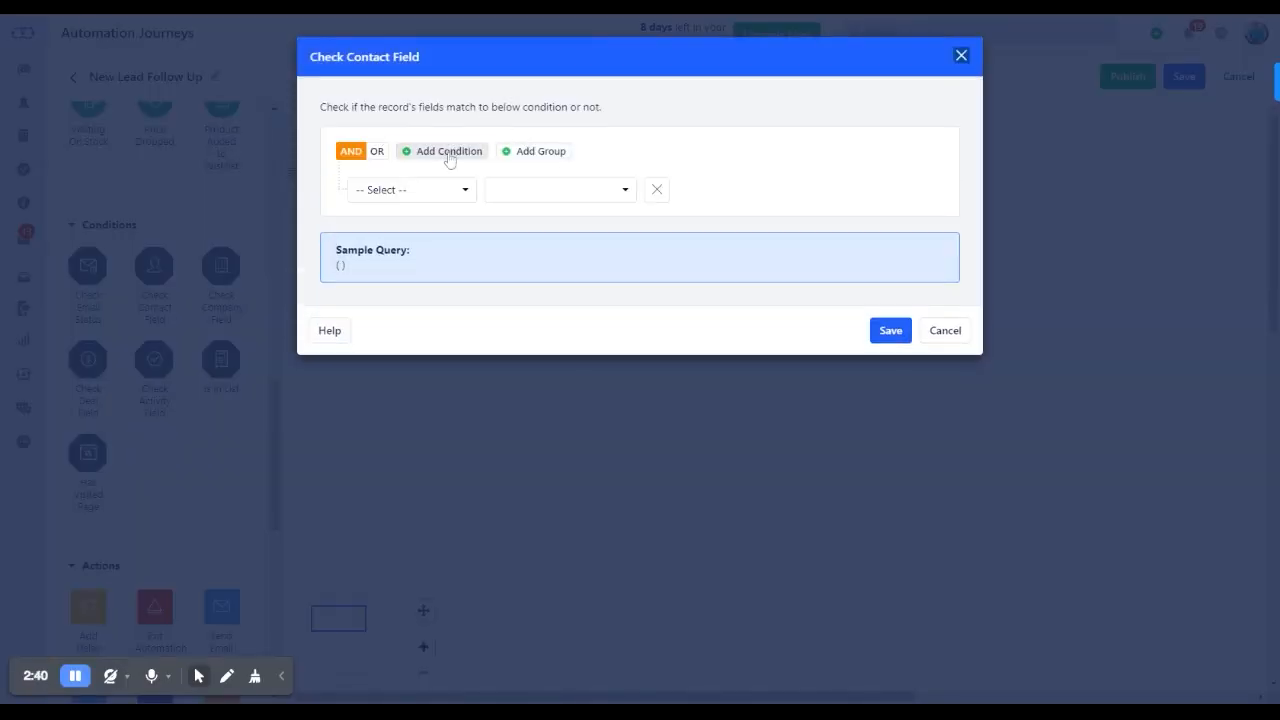
click(450, 190)
scroll(420, 295, down, 2)
click(420, 304)
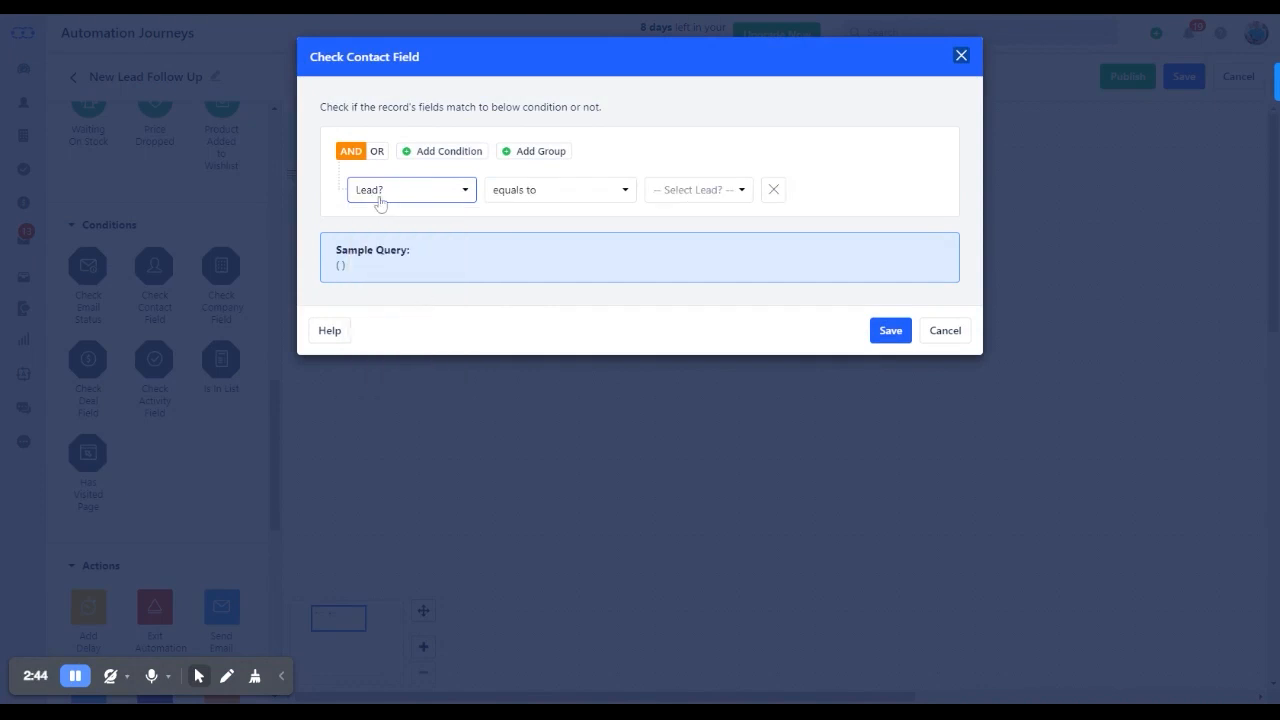
click(675, 196)
click(694, 249)
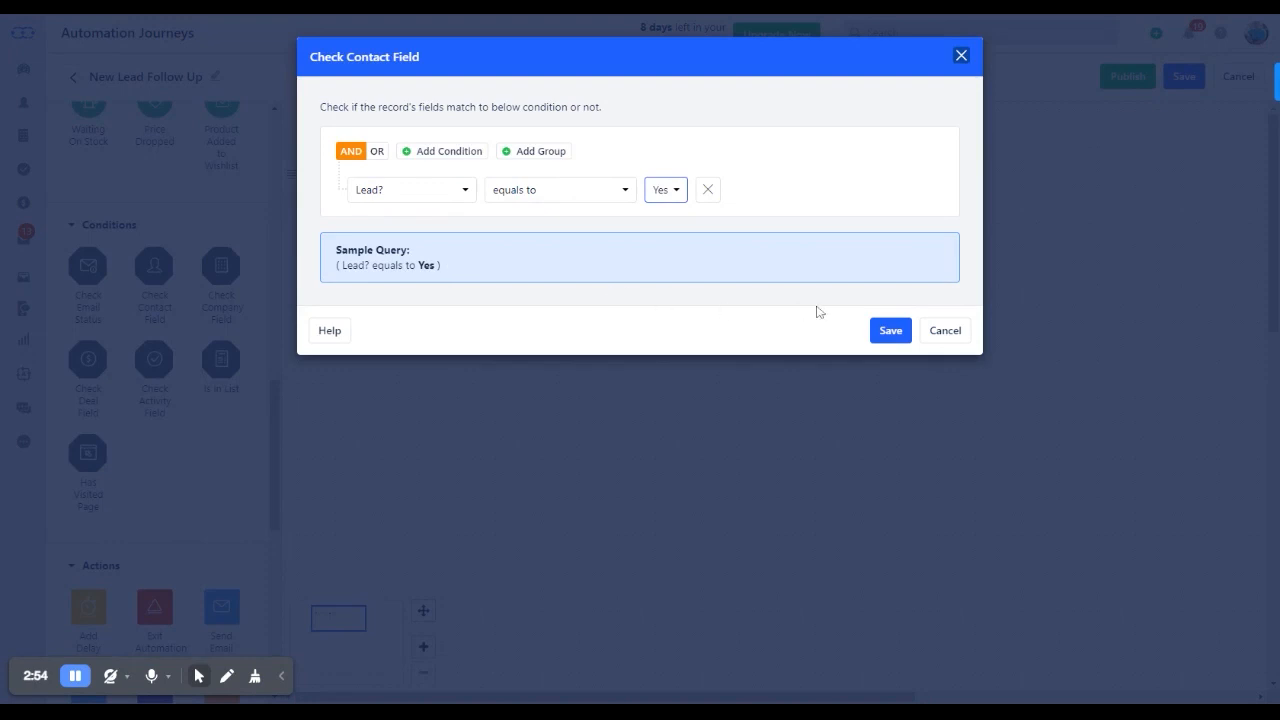
click(893, 333)
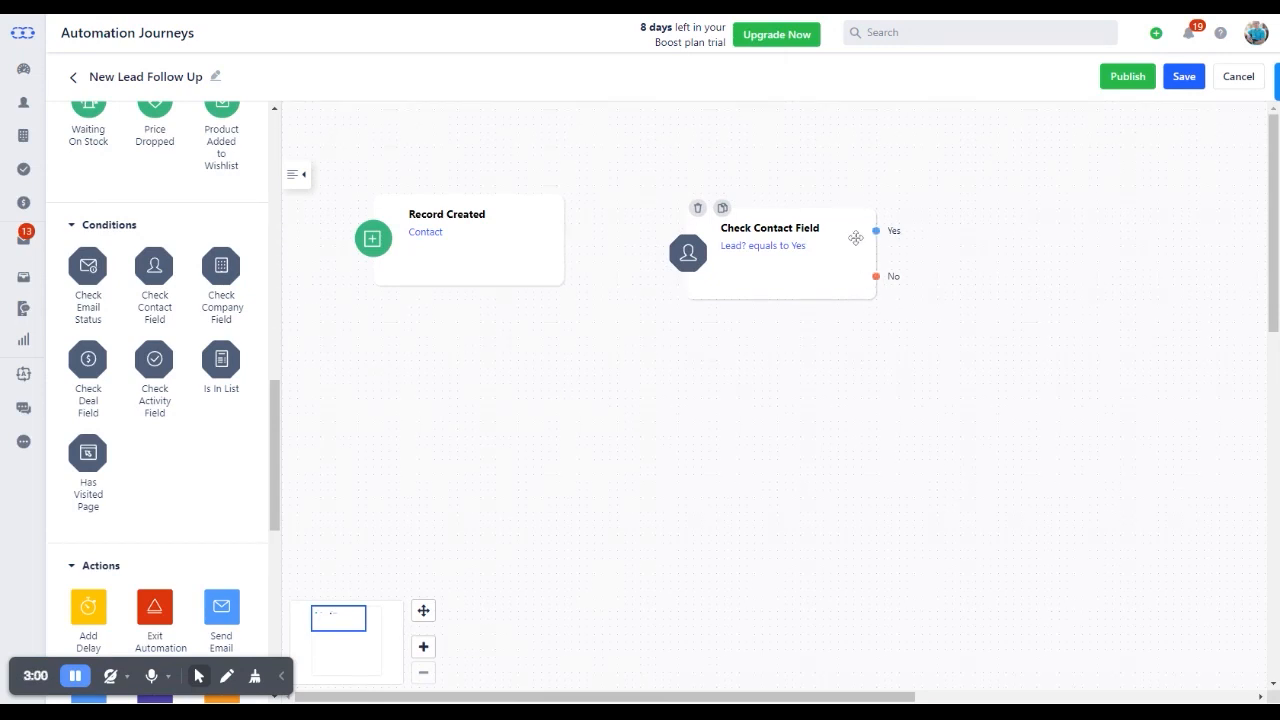
mouse_move(497, 229)
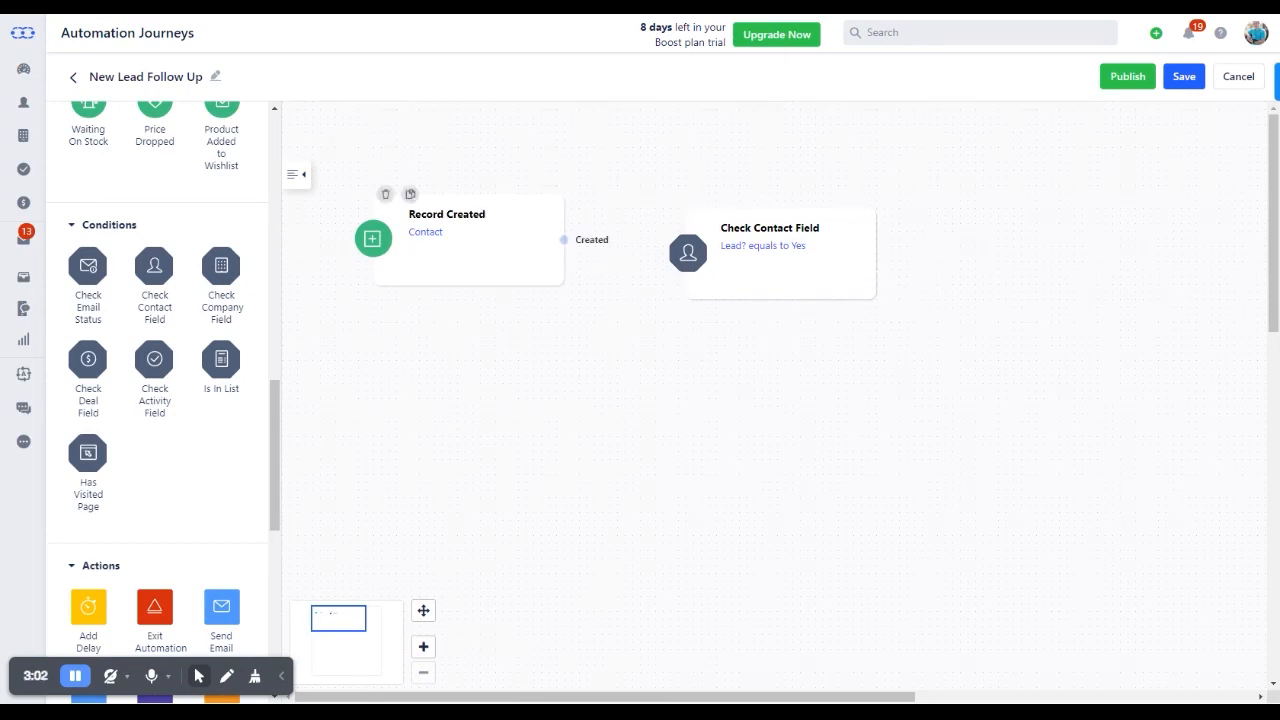
drag(564, 240, 737, 268)
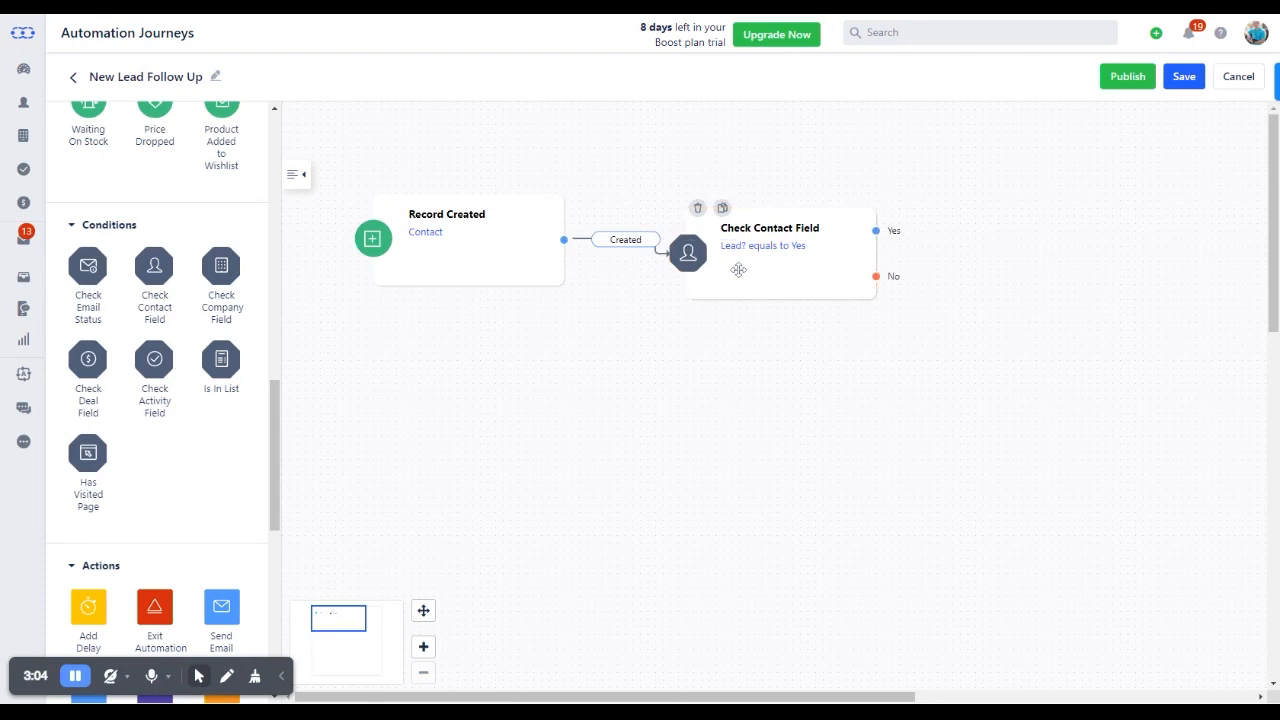
Place an Activity Create action beside the Check Contact Field block and title its activity "Cold Call"
drag(272, 432, 280, 527)
drag(221, 428, 1070, 240)
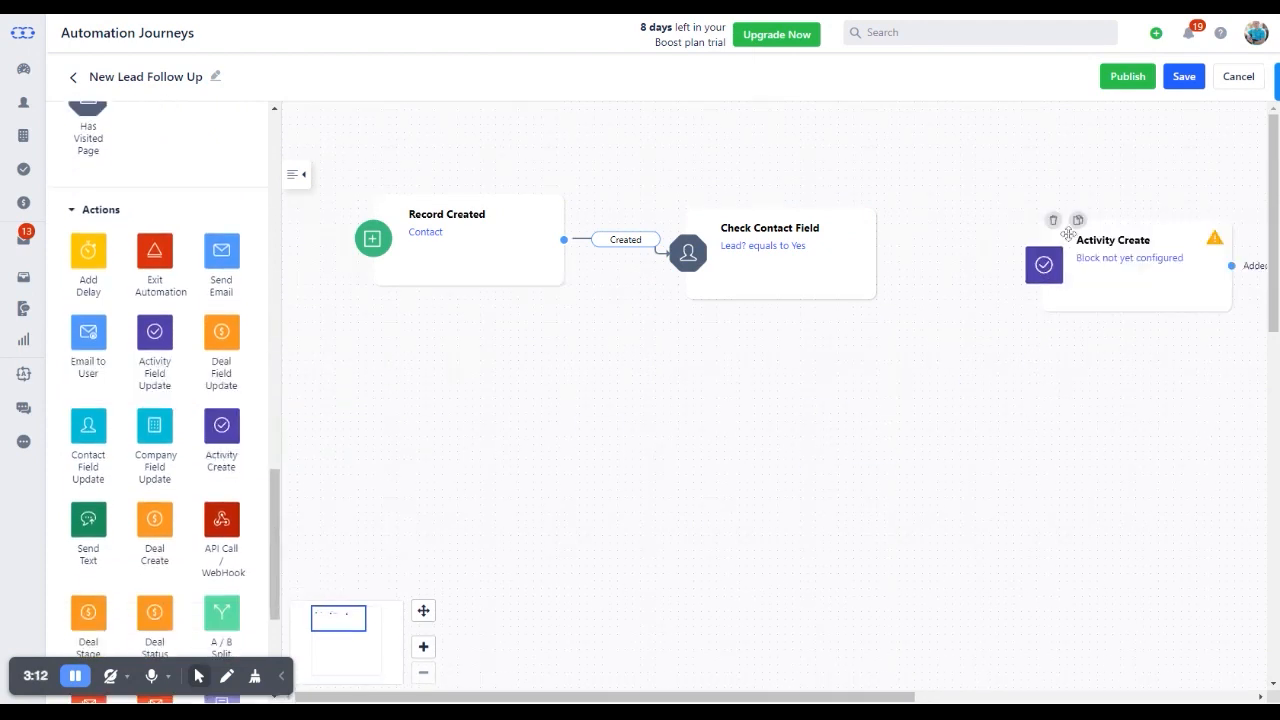
click(1126, 261)
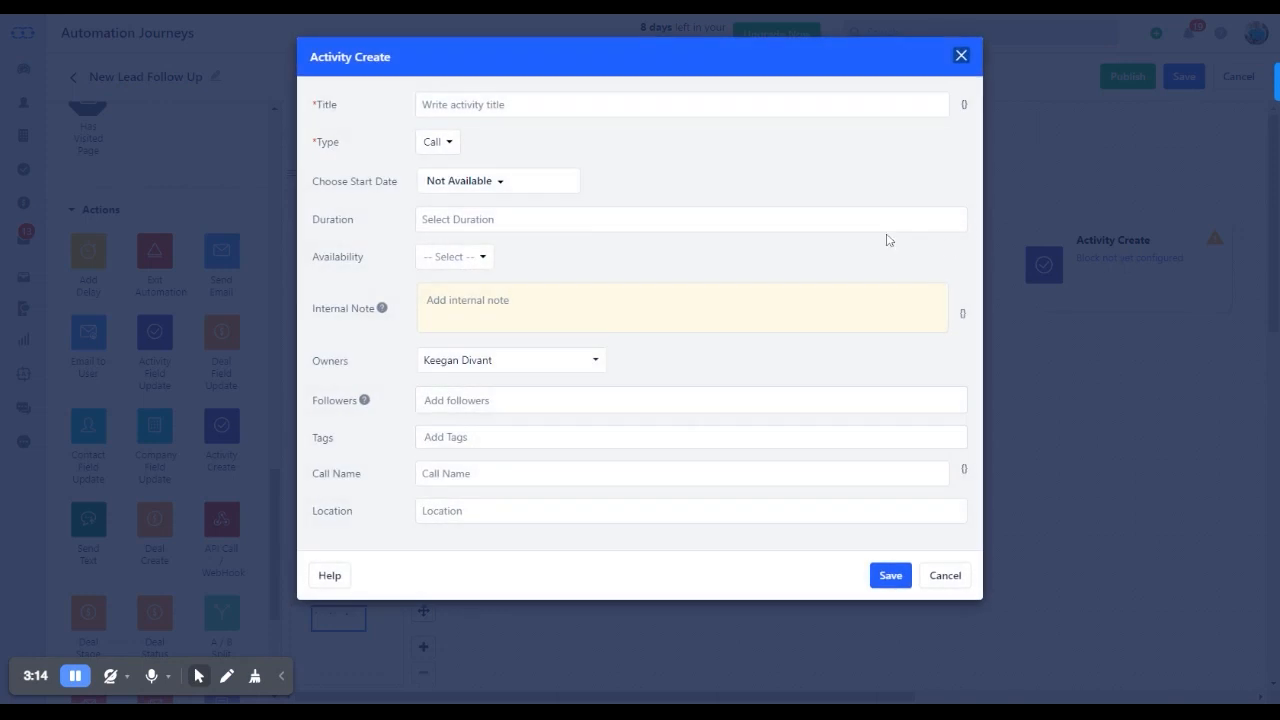
text(Le)
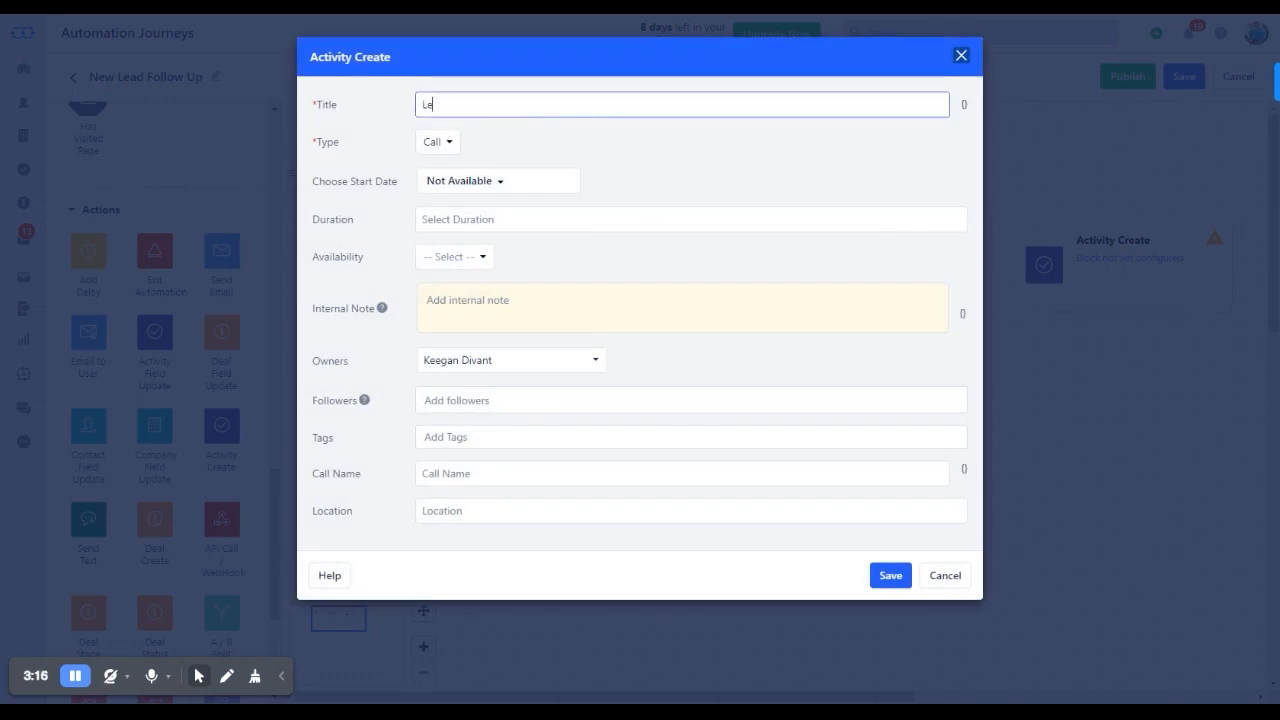
text(ad)
key(BackSpace)
key(BackSpace)
key(BackSpace)
key(BackSpace)
text(Cold Call)
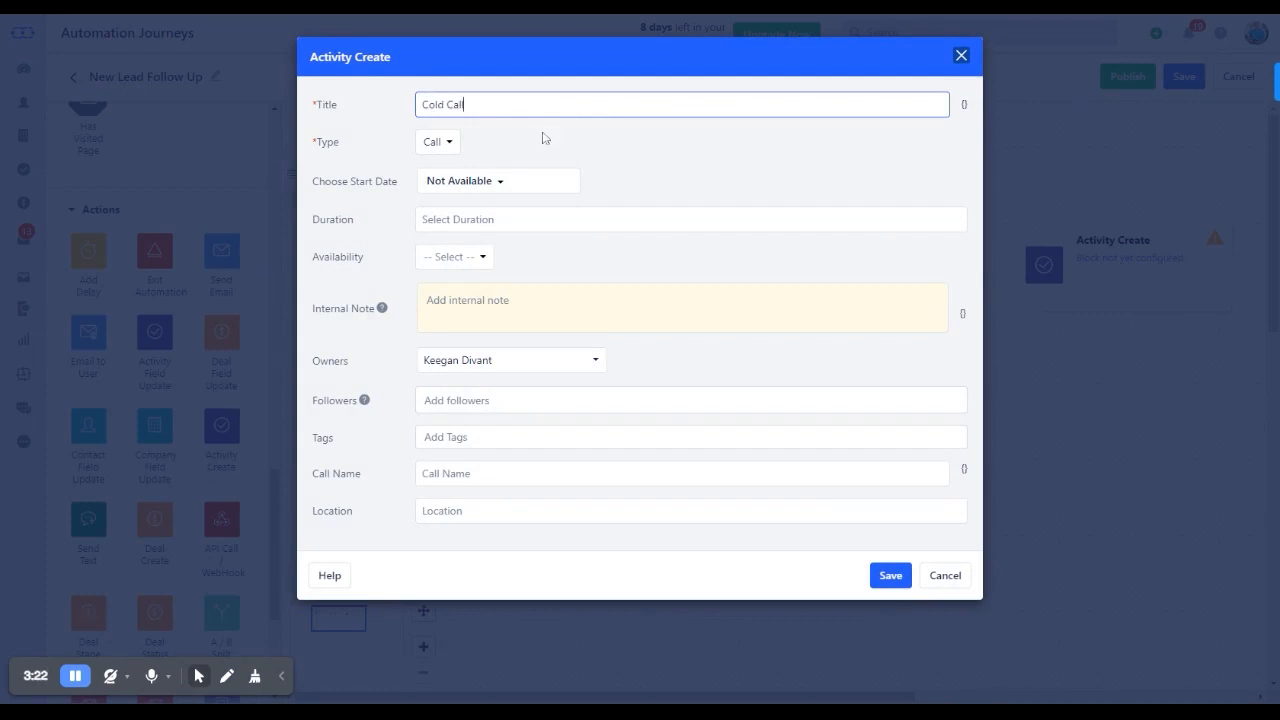
Try setting the activity's start date to After 2 days from Today
click(500, 181)
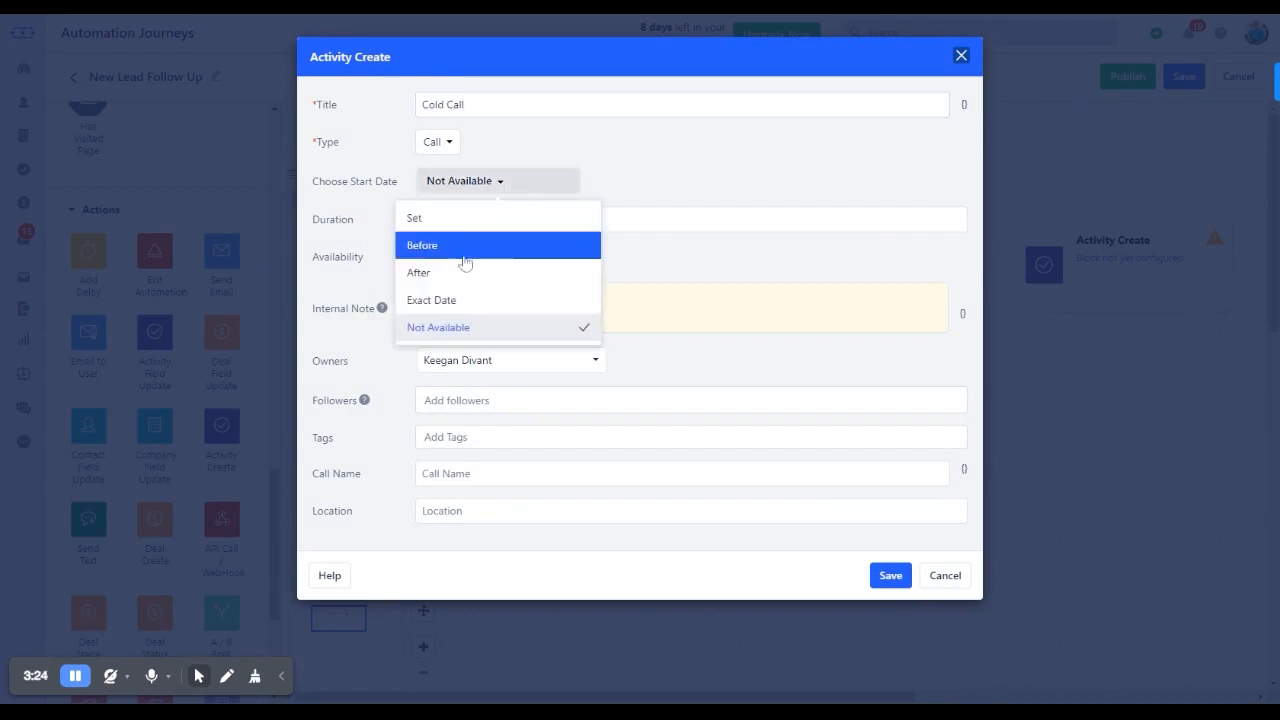
click(462, 272)
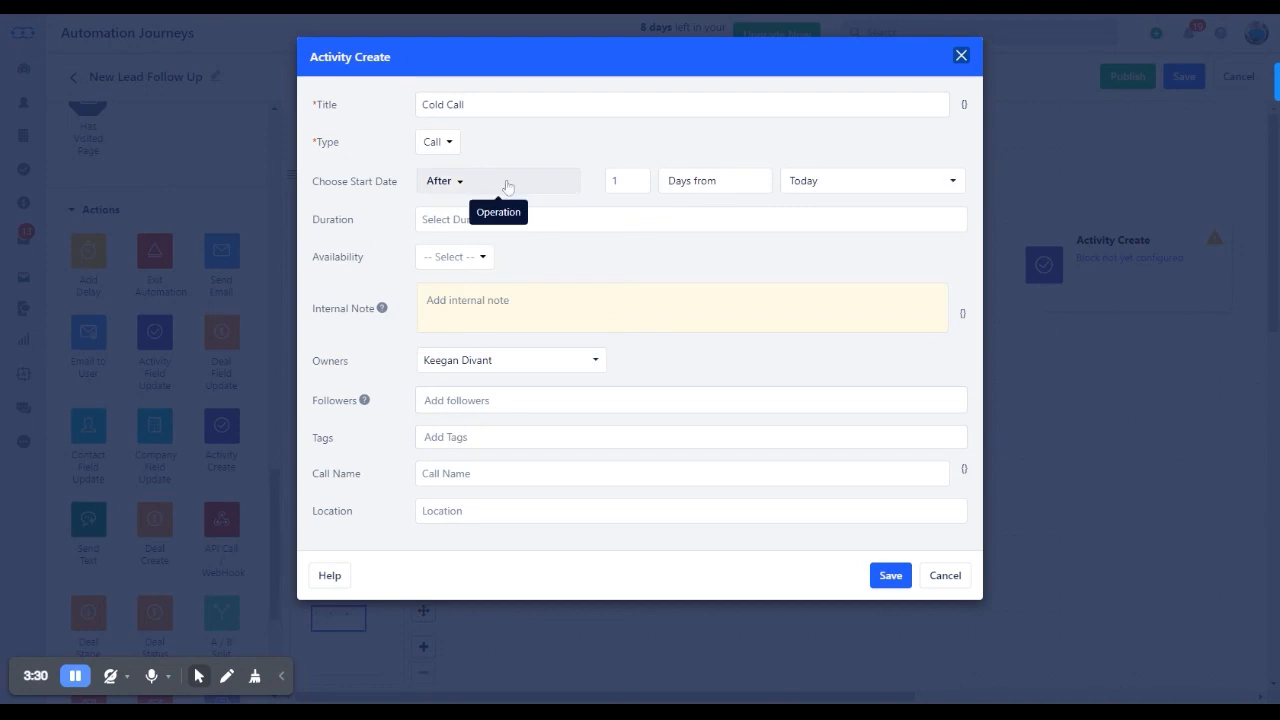
click(606, 181)
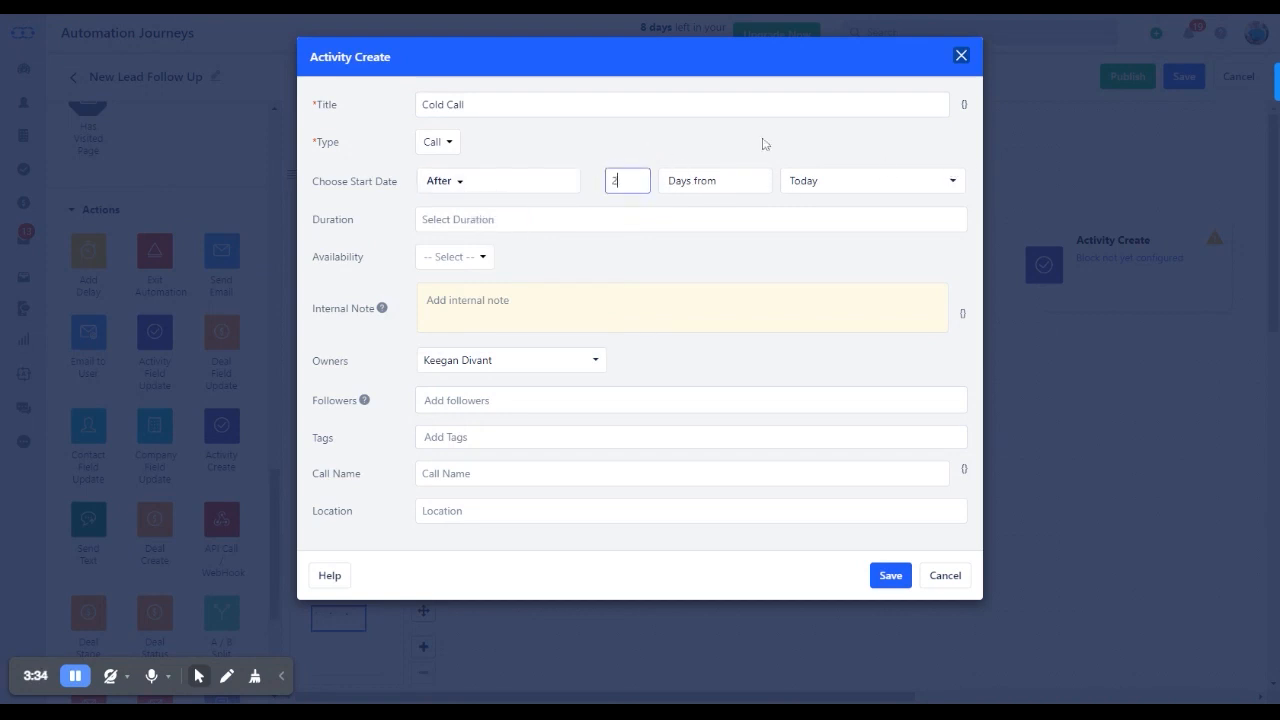
Set the Cold Call activity's start date to Today with the Set option
click(490, 183)
click(460, 215)
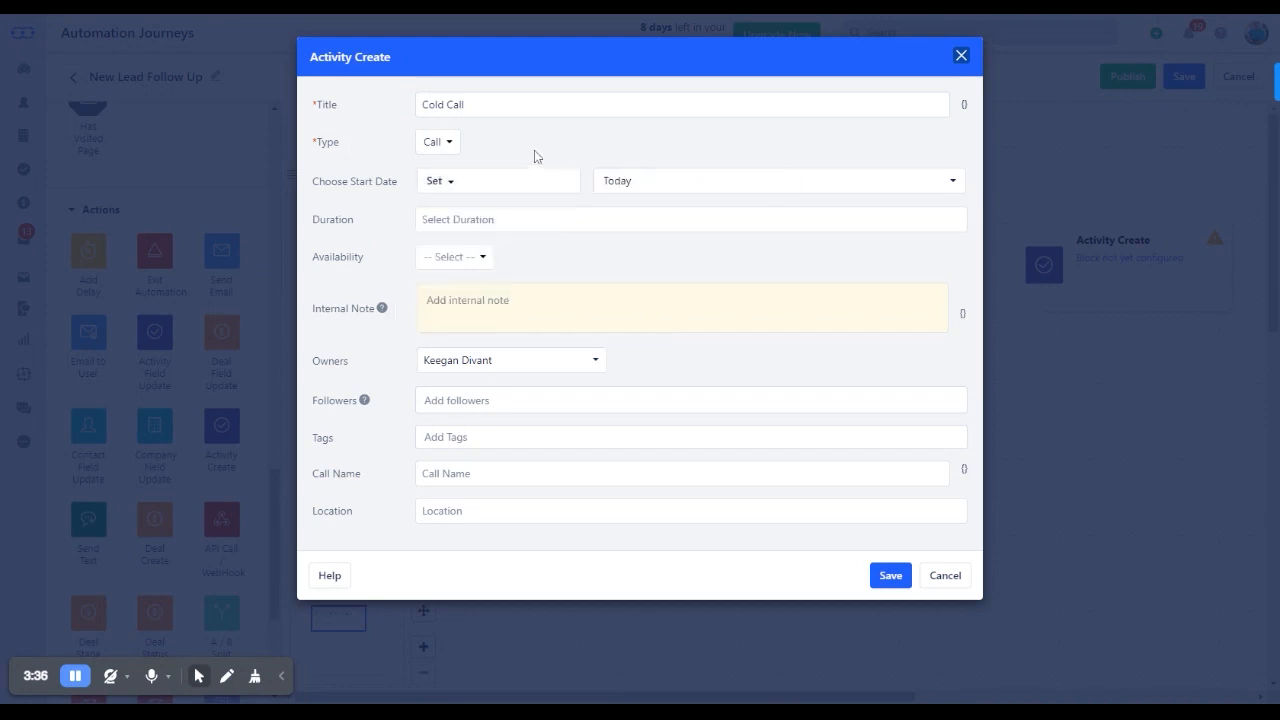
click(714, 182)
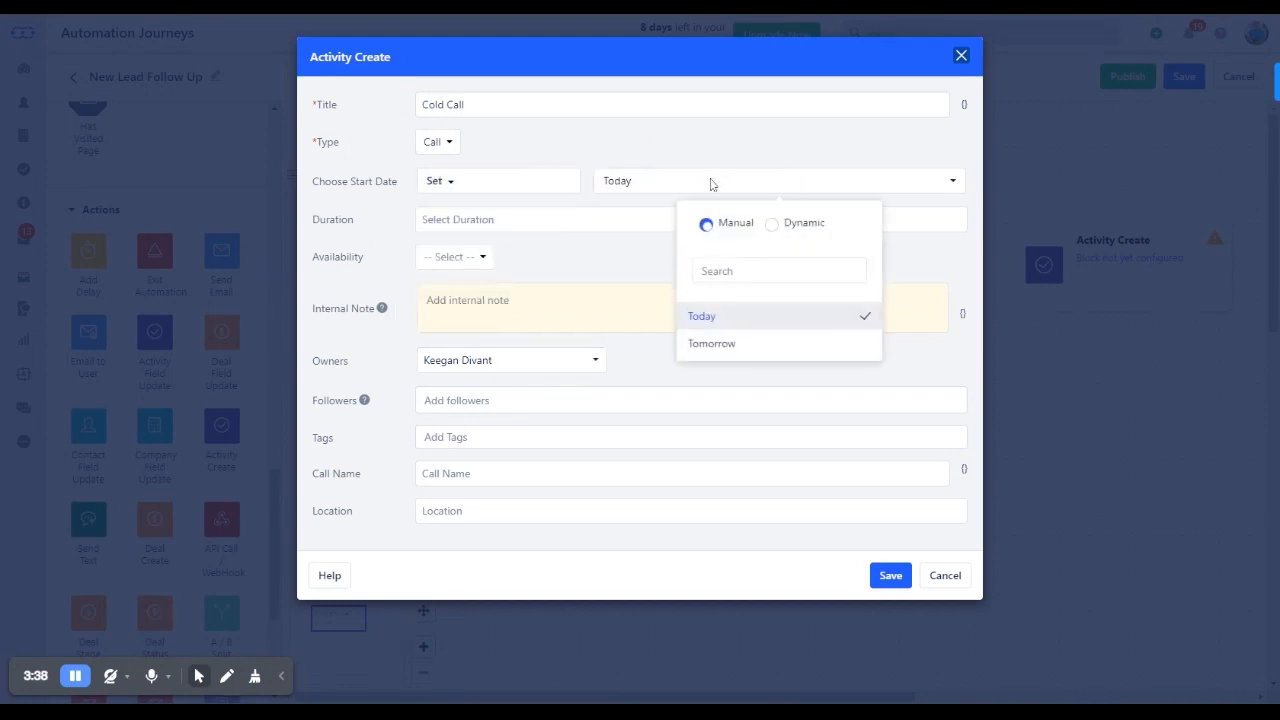
click(716, 152)
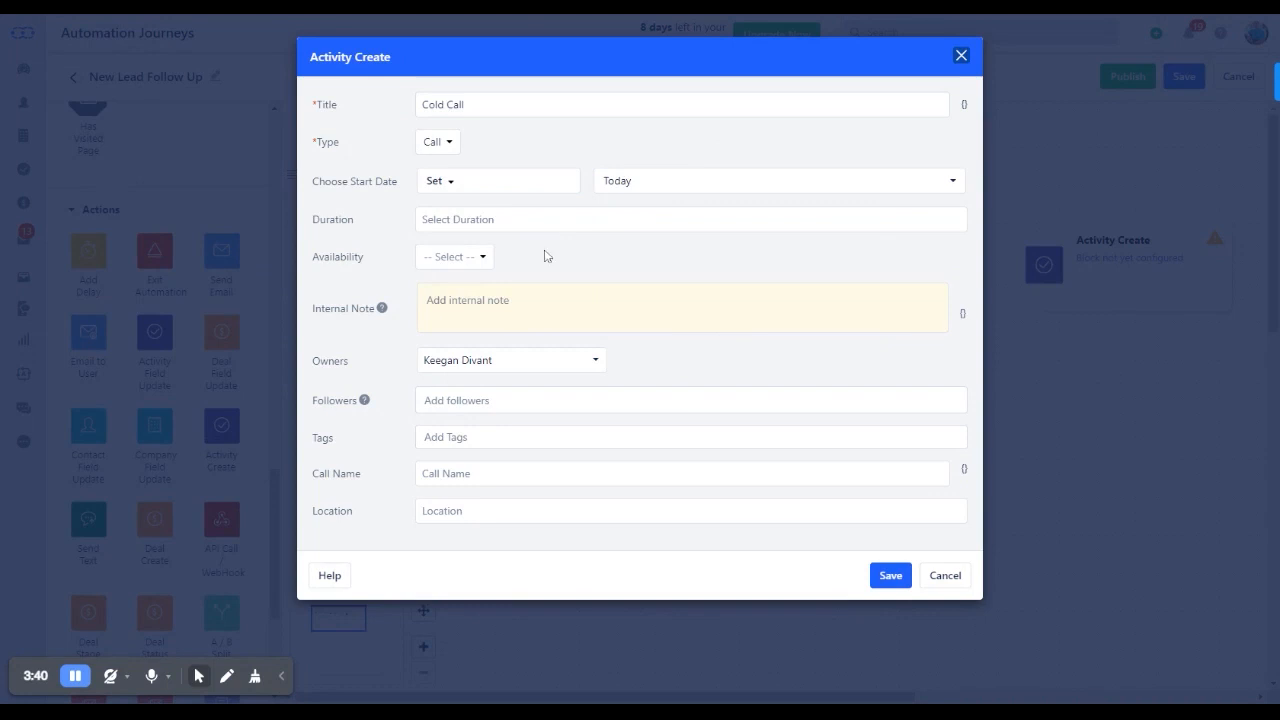
Add the tag "Test" to the Cold Call activity and save the Activity Create settings
click(425, 437)
text(Te)
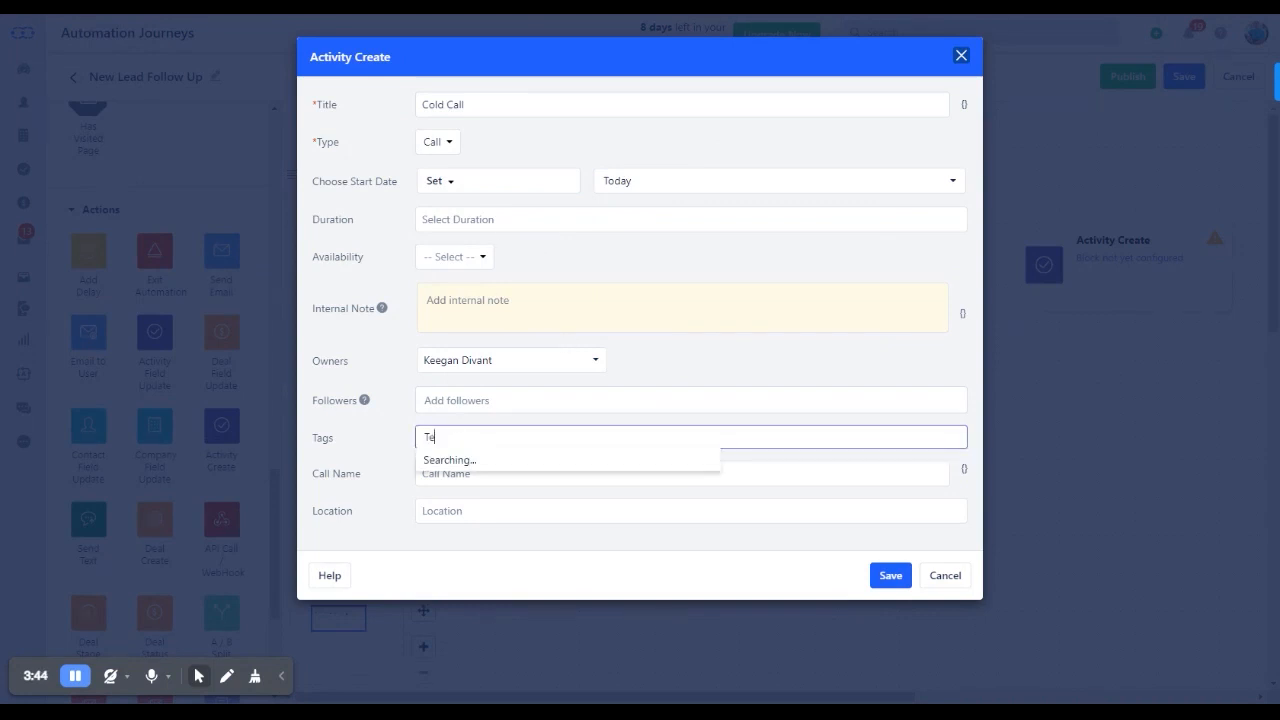
text(st)
key(Return)
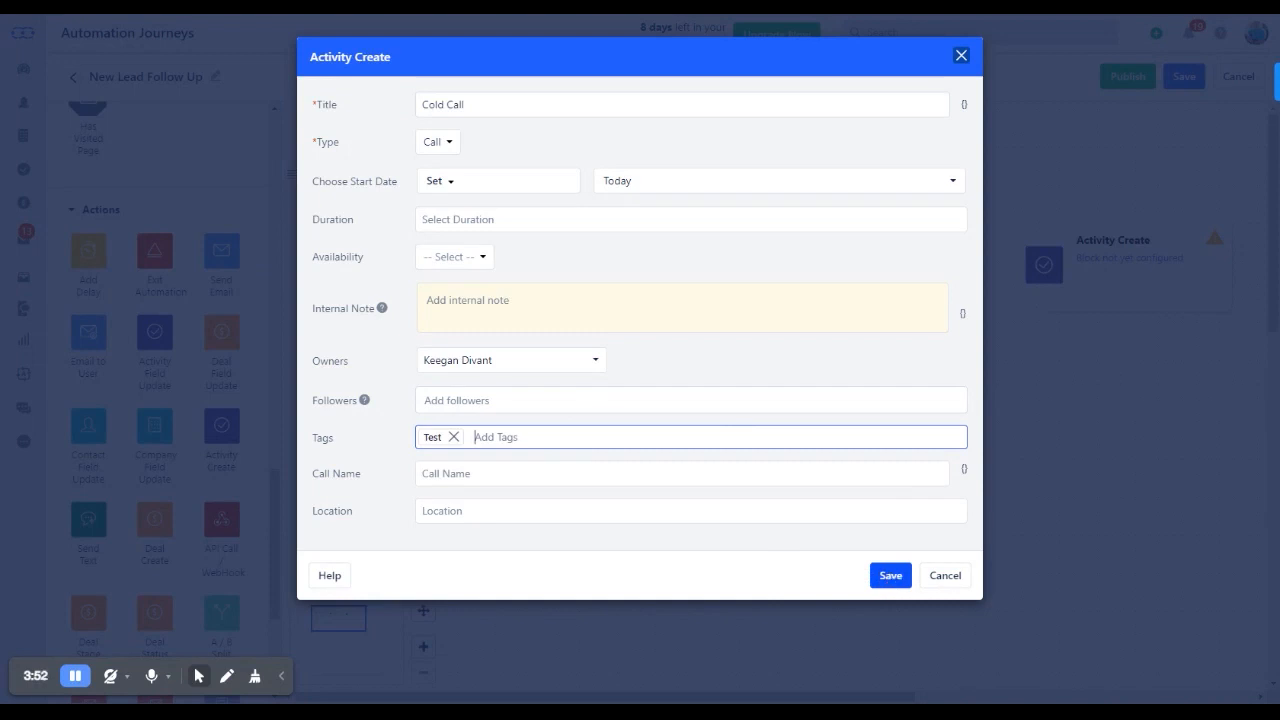
click(890, 575)
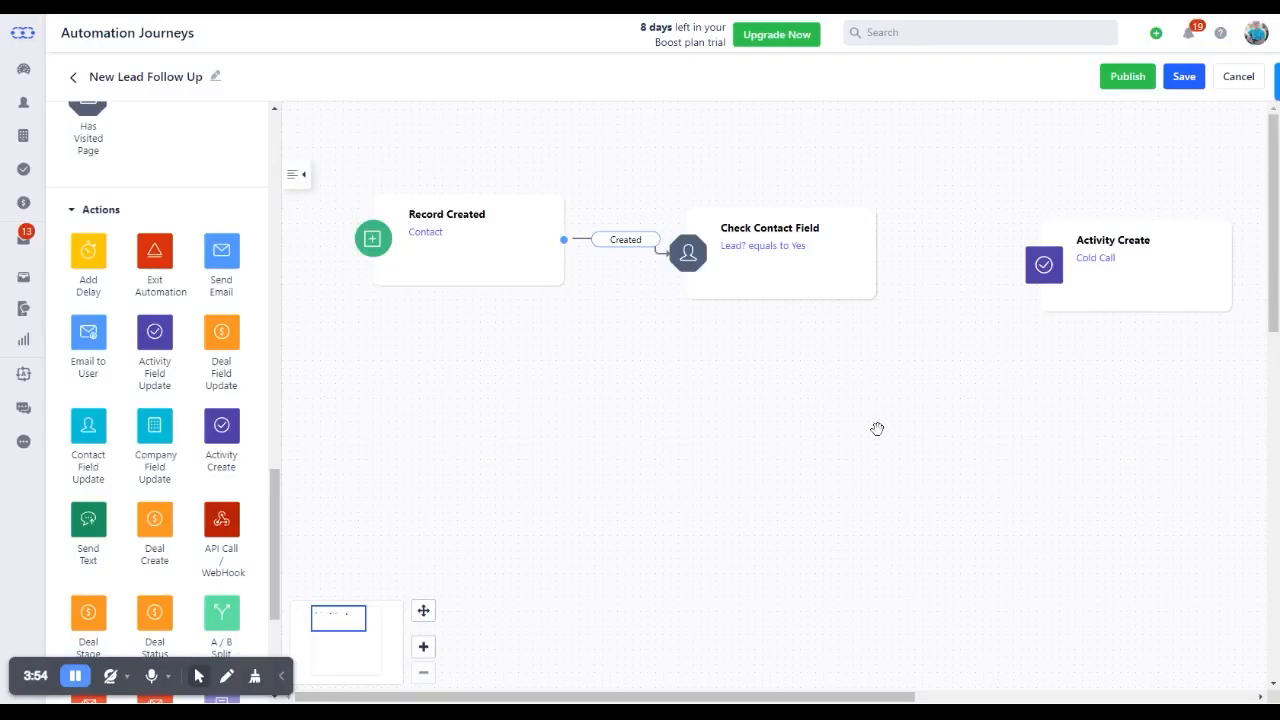
Connect the Check Contact Field's Yes output to the Activity Create block and move that block closer, slightly higher
drag(885, 231, 1050, 245)
drag(1112, 275, 1045, 219)
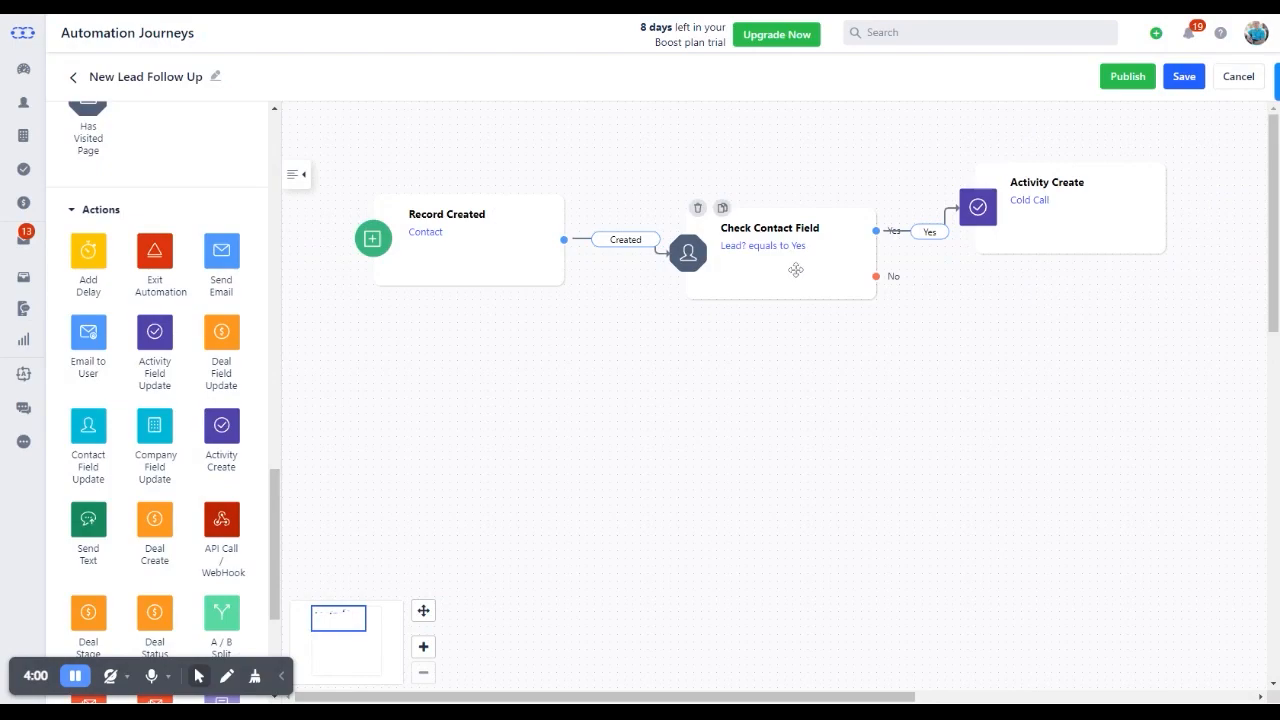
Review the settings of the Check Contact Field condition and the Record Created trigger without changing them
click(788, 248)
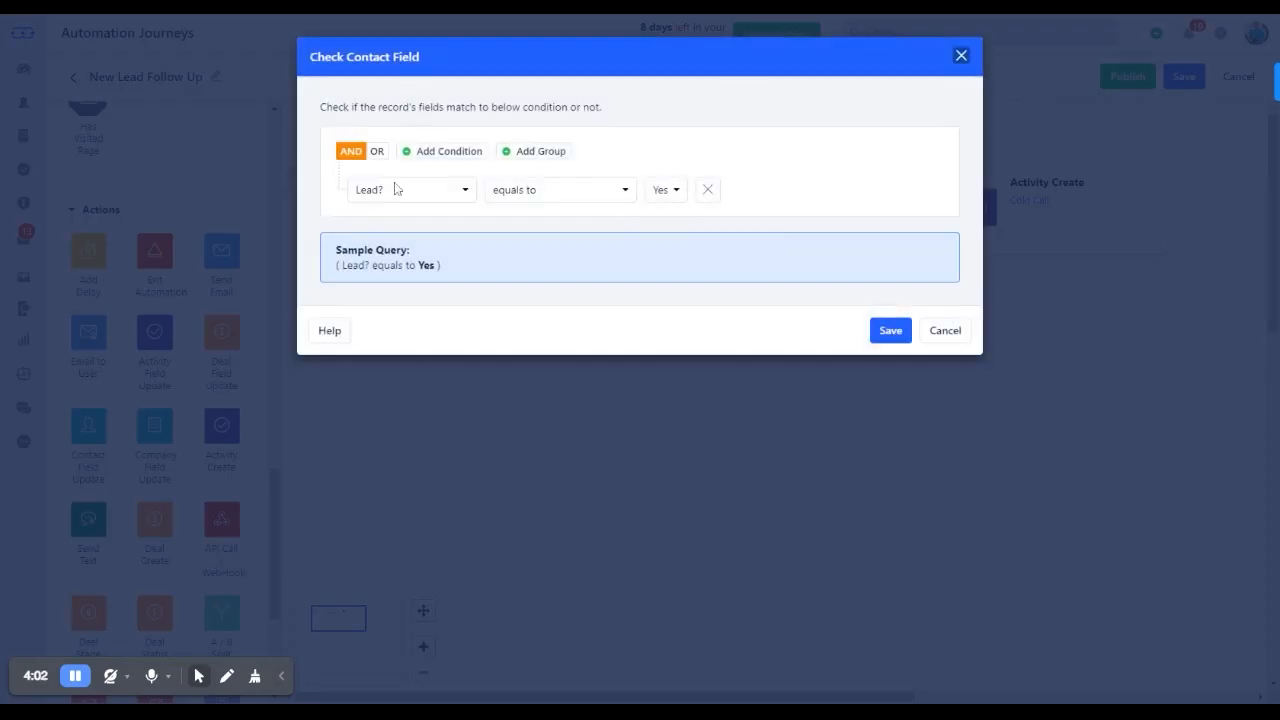
click(945, 330)
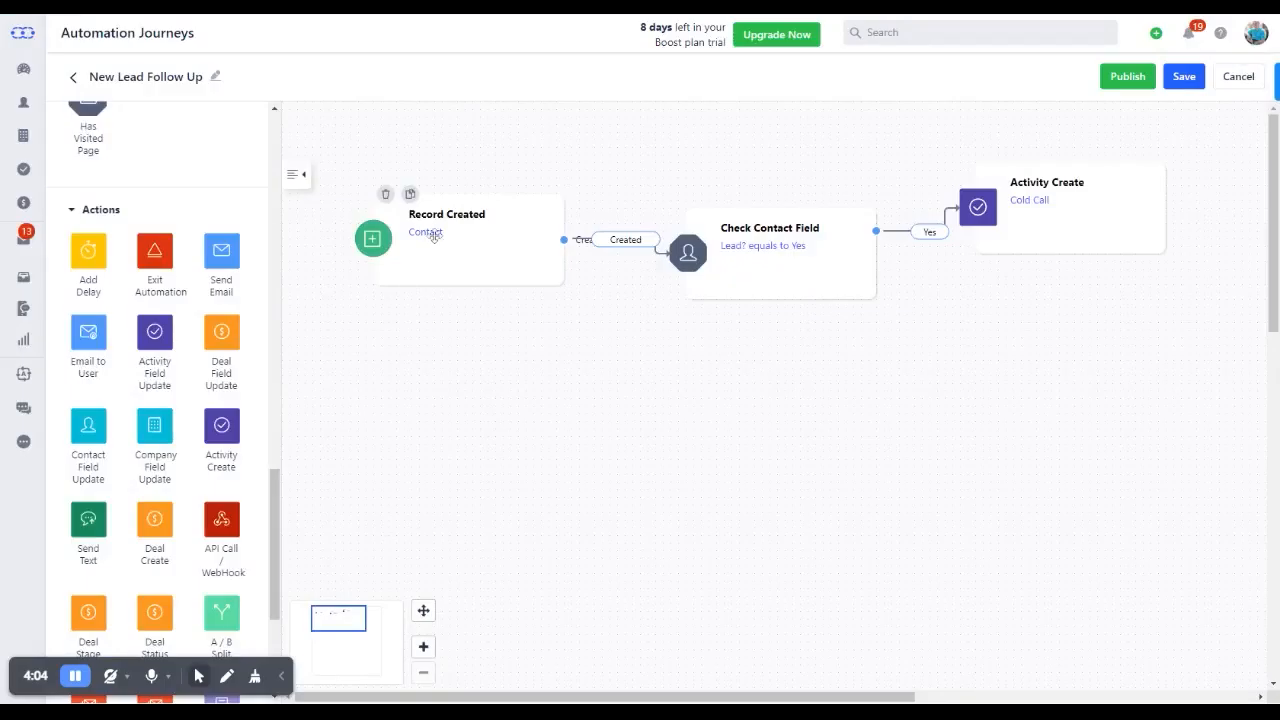
click(427, 232)
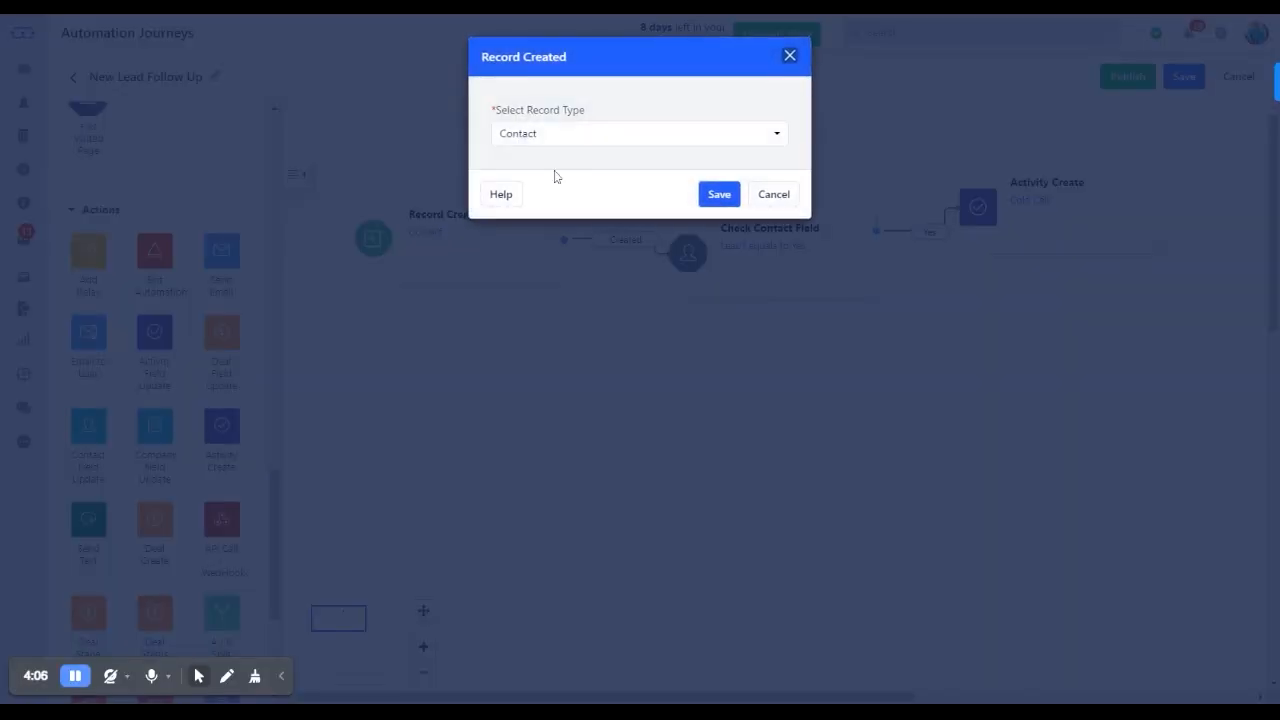
click(776, 195)
drag(1074, 324, 1000, 337)
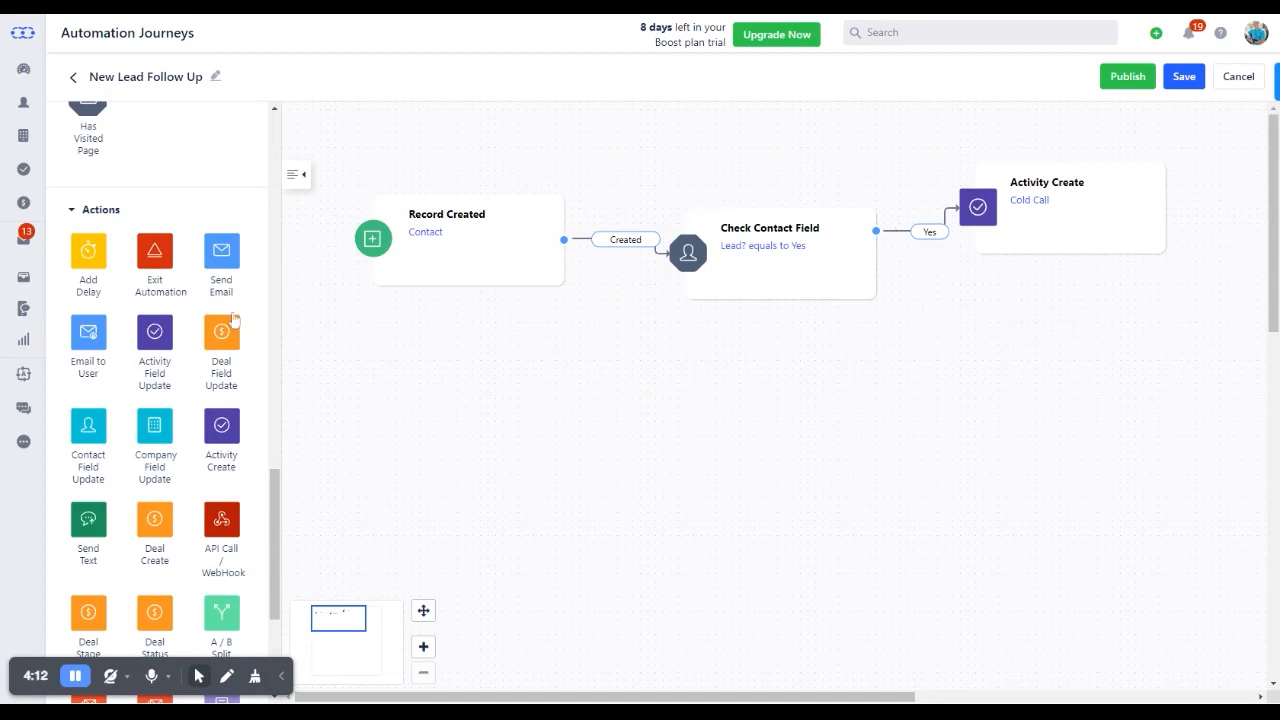
Place two Exit Automation blocks on the canvas, one below and one beyond the Activity Create block
drag(155, 256, 1066, 370)
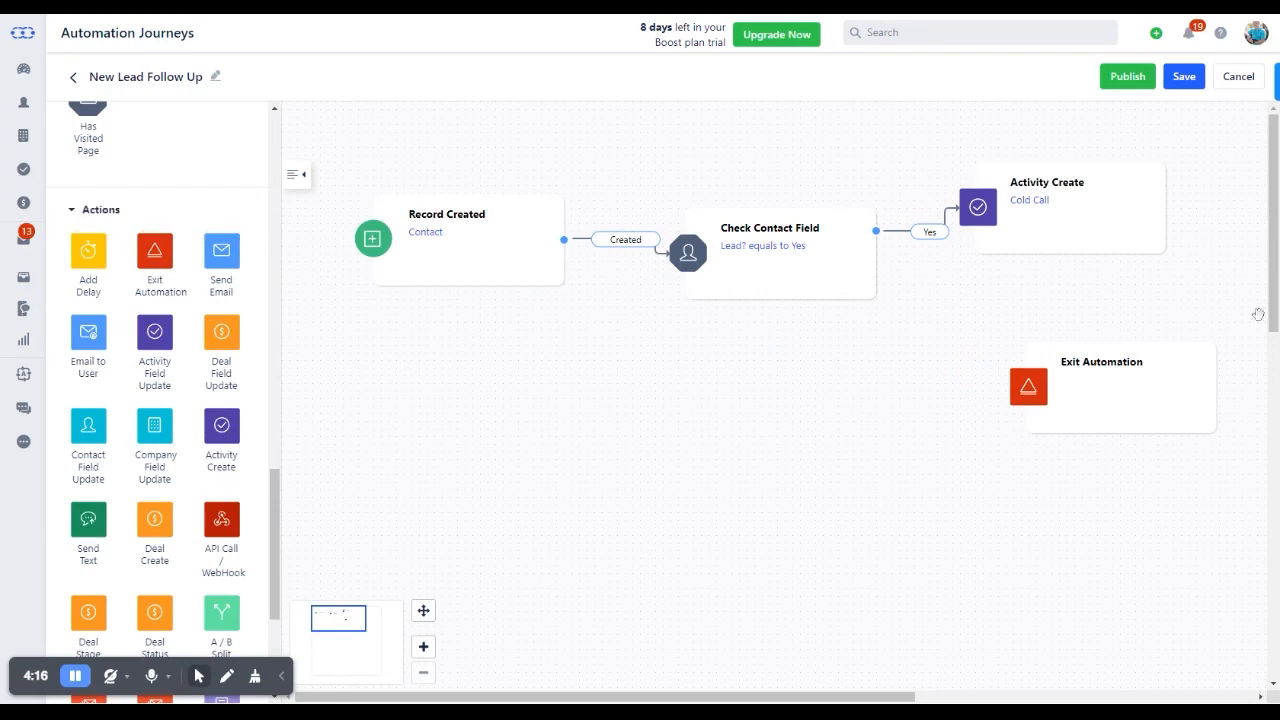
drag(685, 696, 879, 686)
drag(155, 250, 1040, 186)
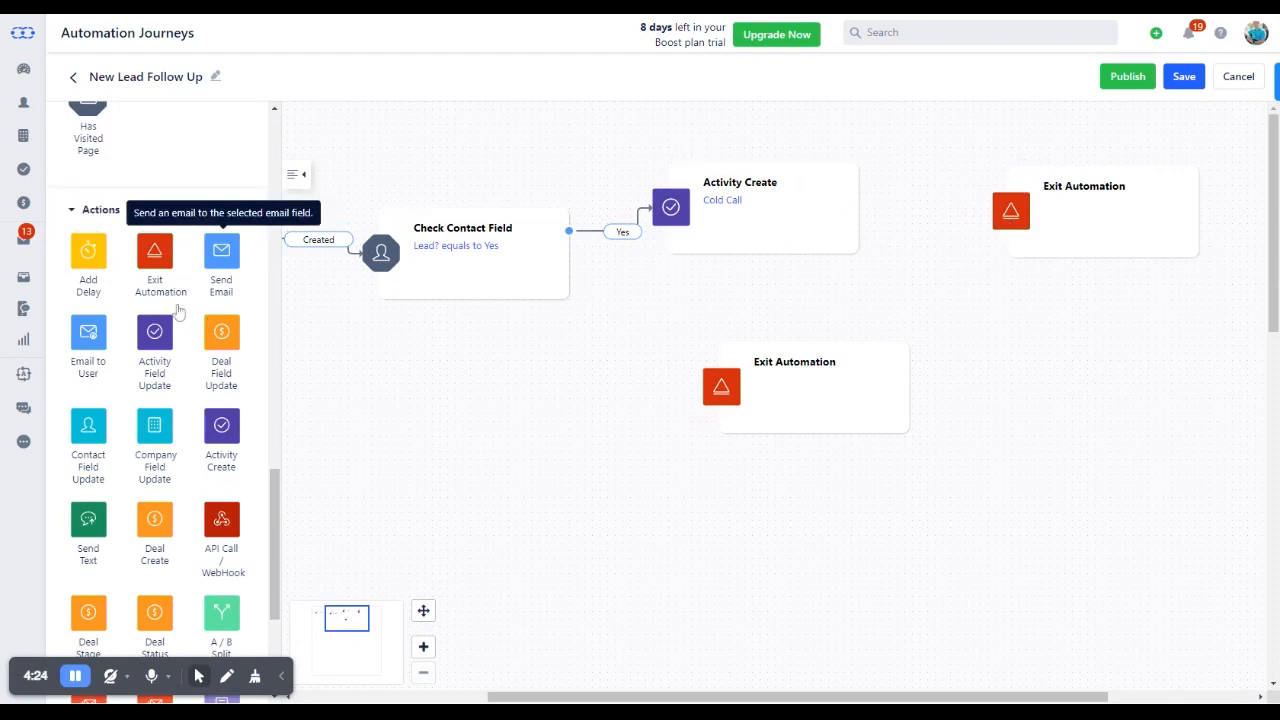
Connect Activity Create's Added output to the Exit Automation beside it, and Check Contact Field's No output to the lower Exit Automation
mouse_move(846, 210)
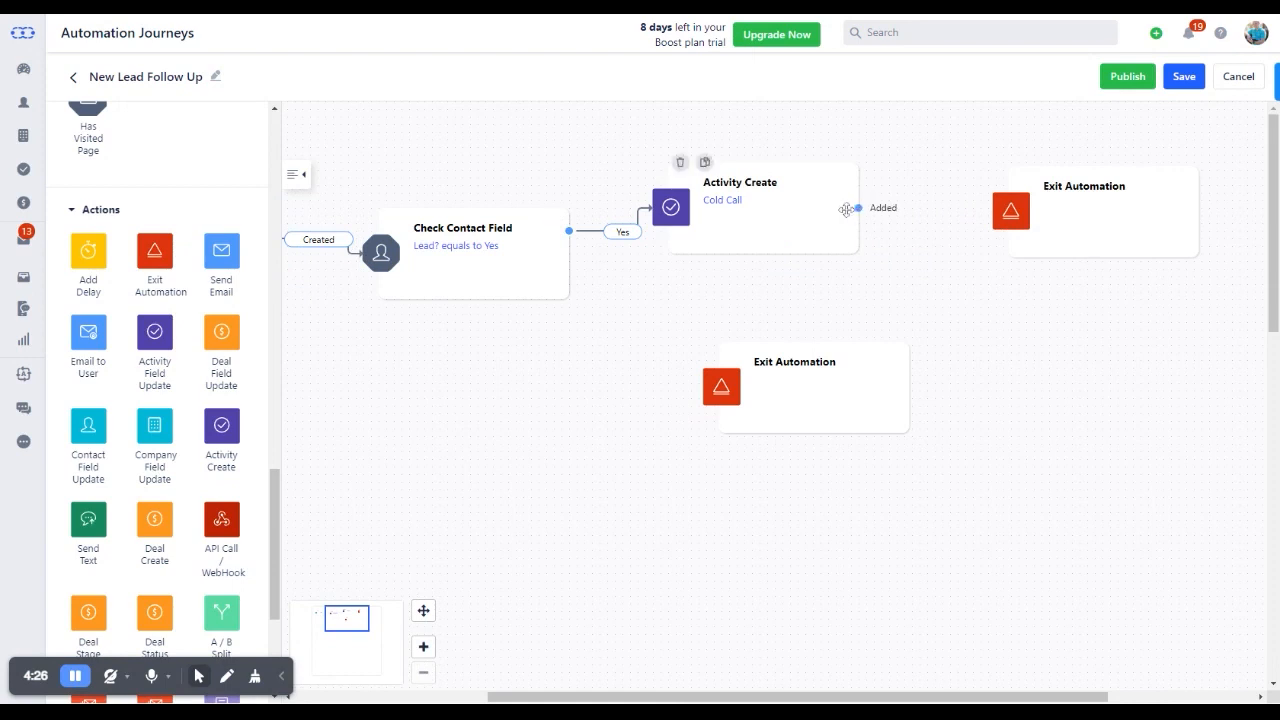
drag(858, 208, 1007, 203)
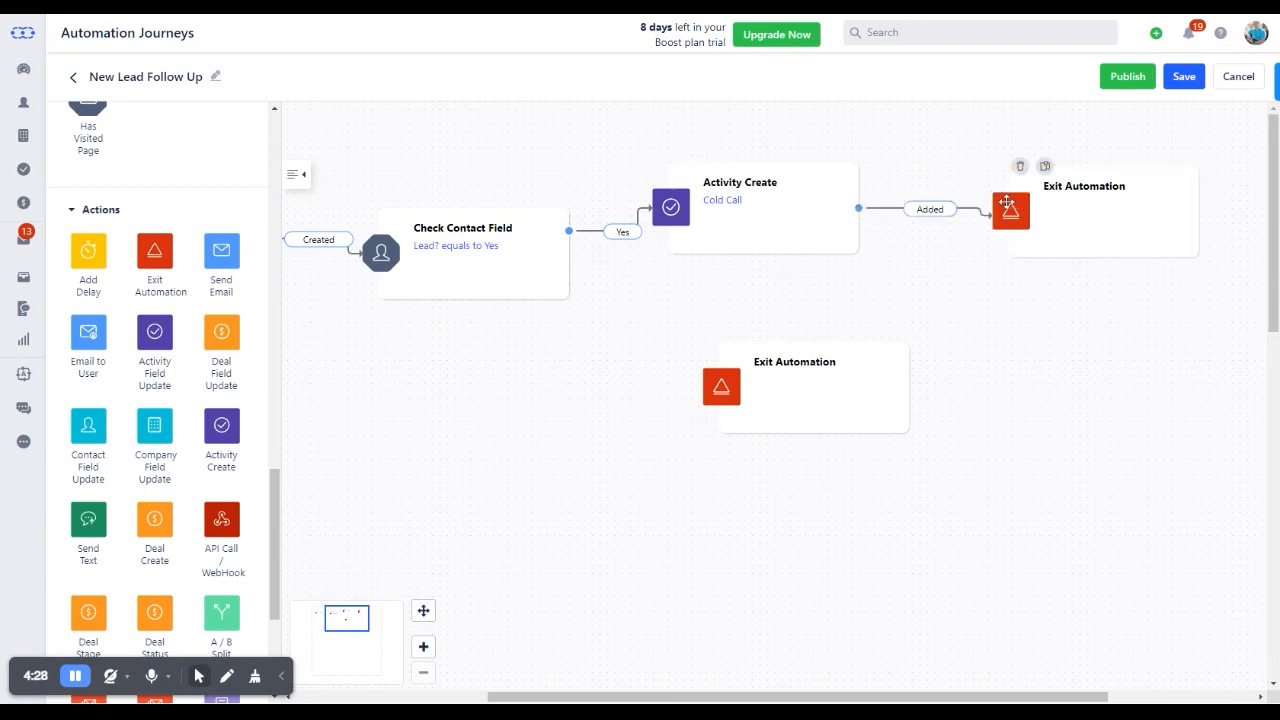
mouse_move(552, 280)
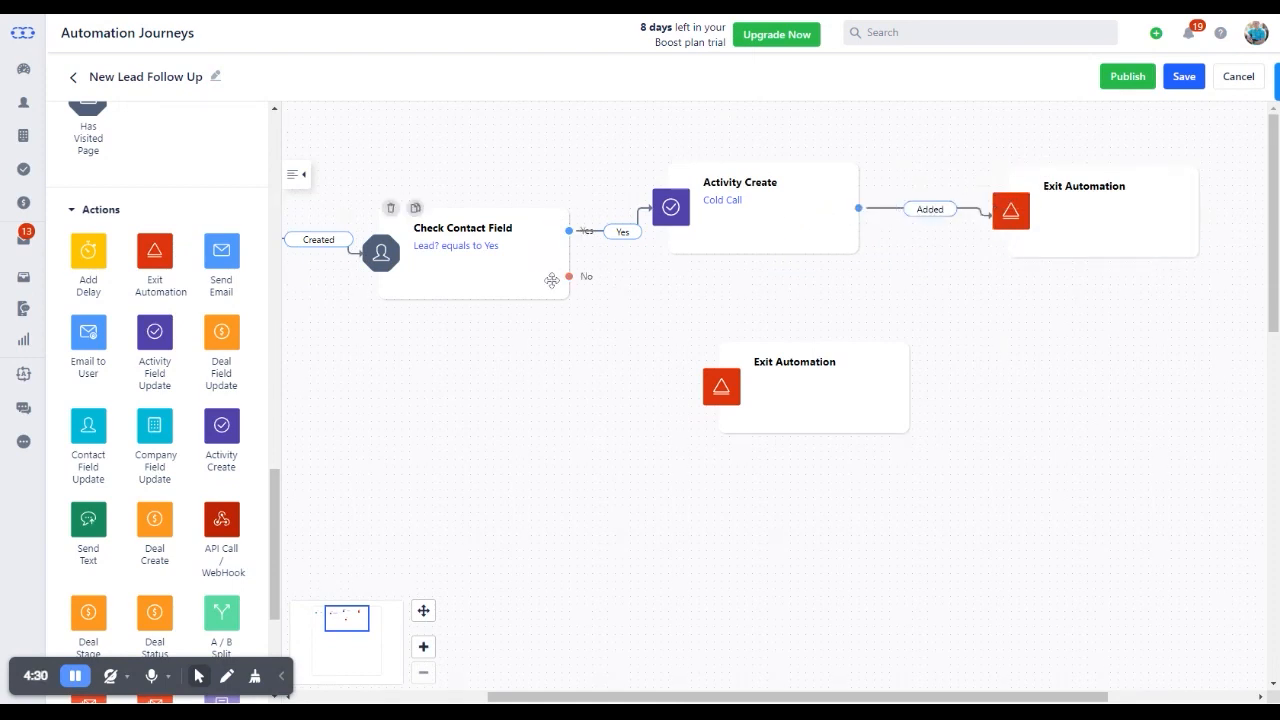
drag(617, 286, 762, 400)
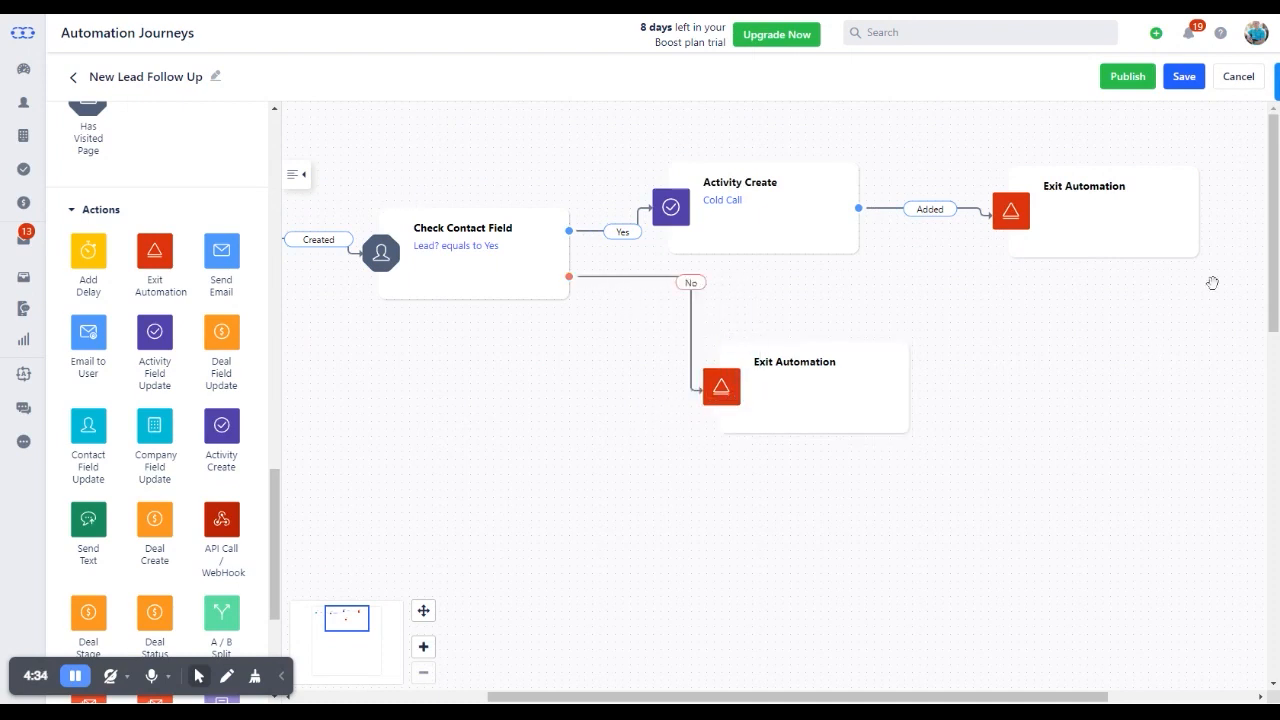
Save and publish the New Lead Follow Up journey
click(1184, 80)
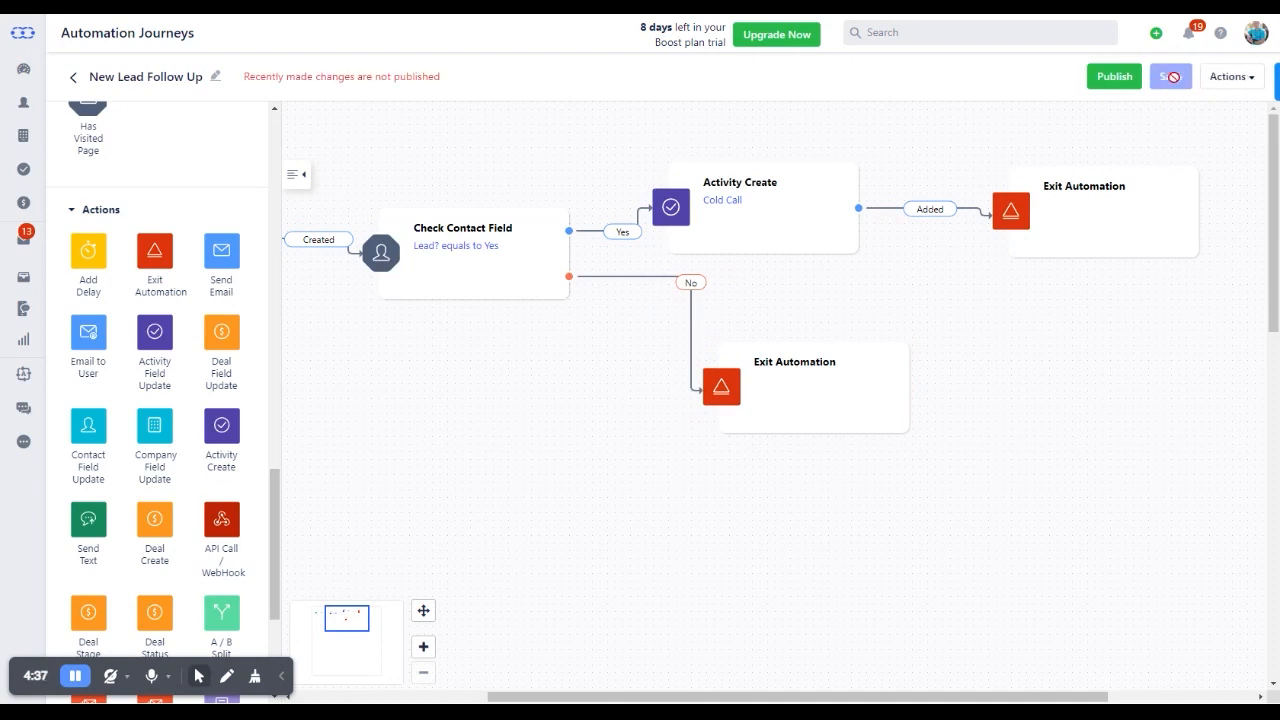
click(1116, 80)
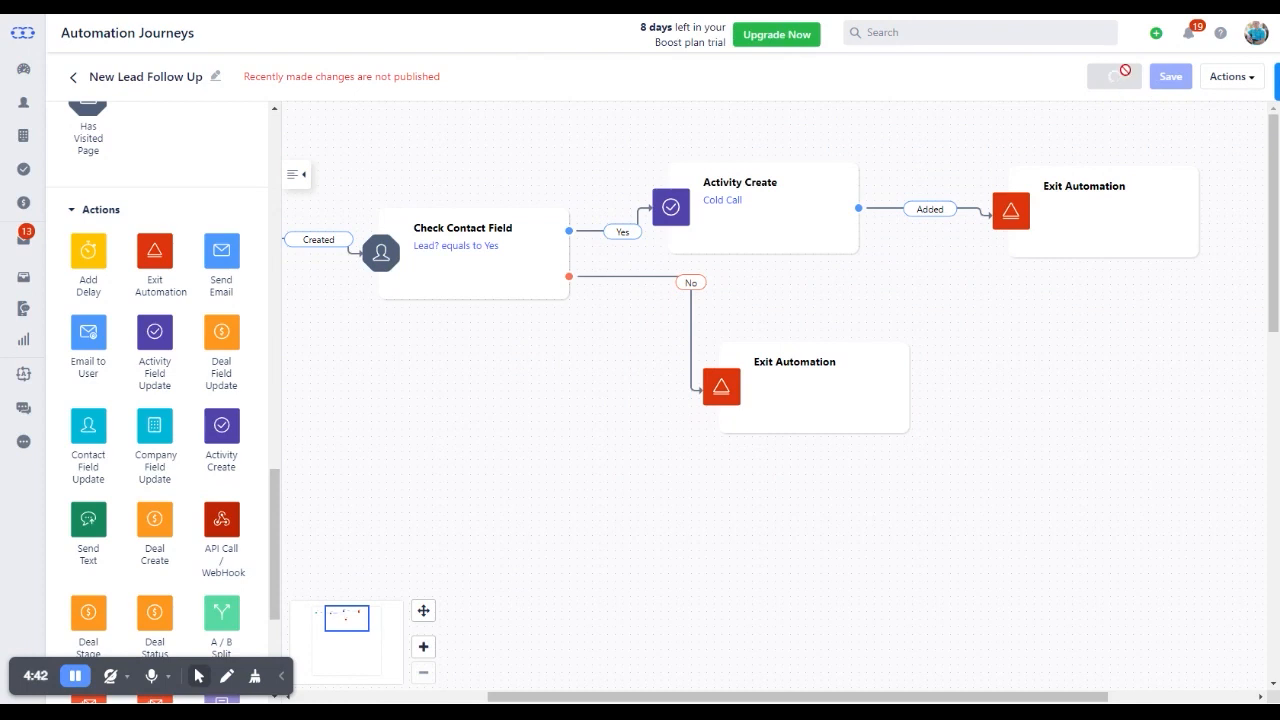
Create a new contact with a first and last name, set Lead? to Yes, and save it
click(21, 112)
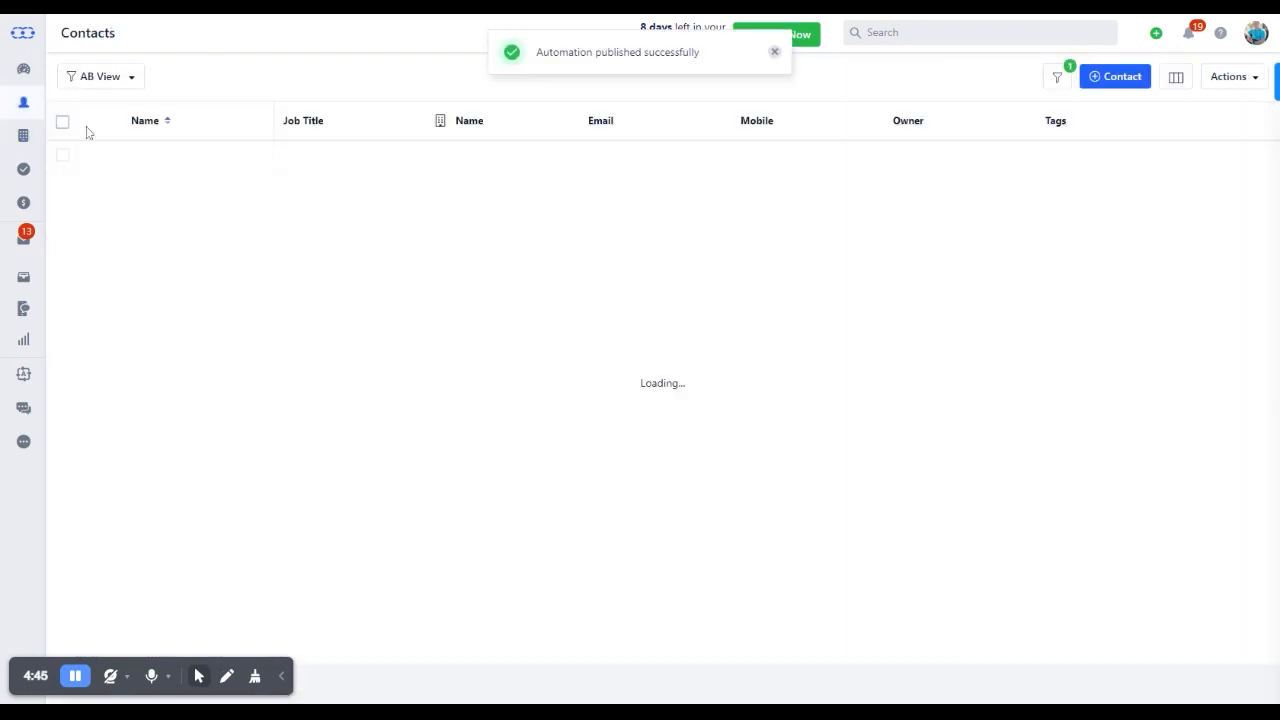
click(1114, 77)
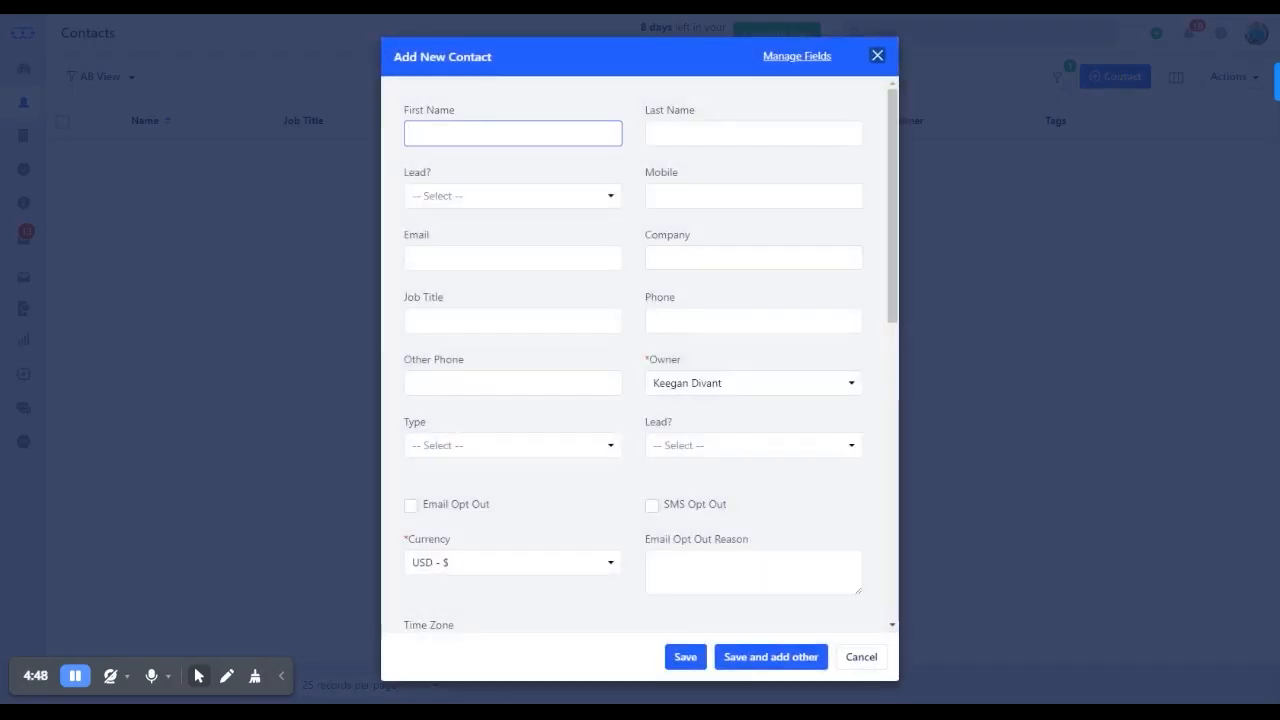
text(Joh)
text(Smi)
text(th)
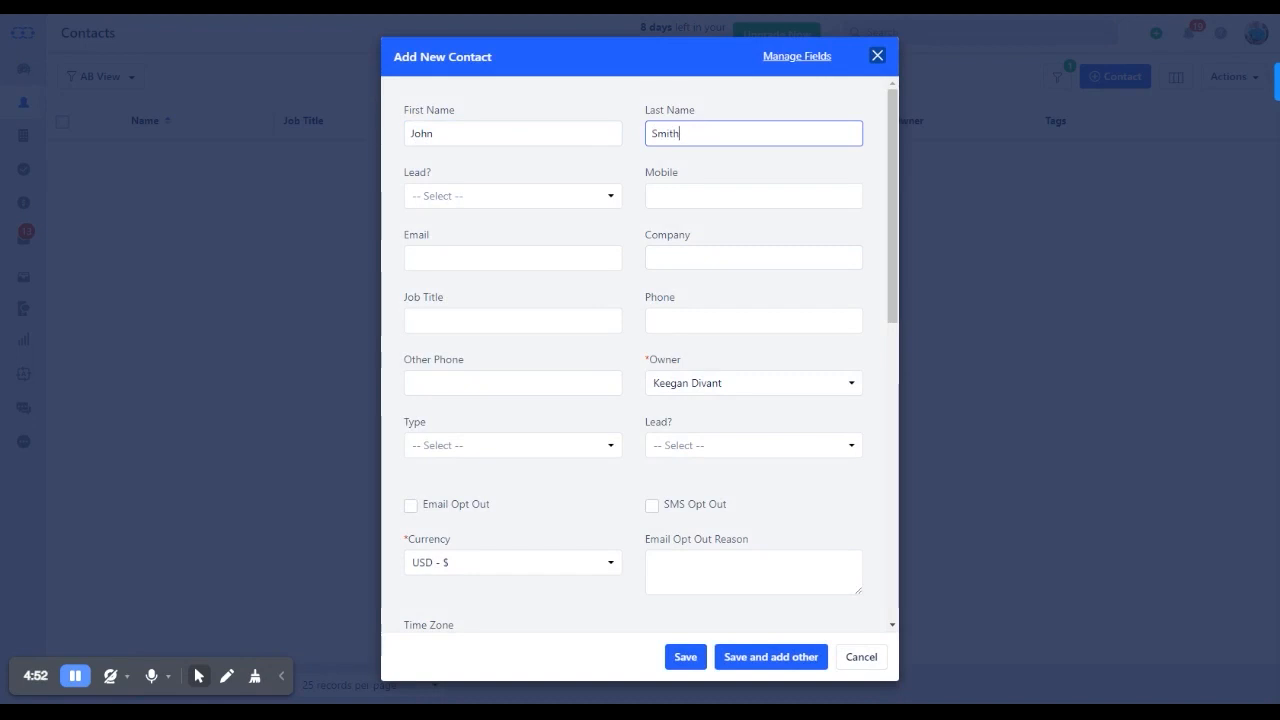
click(478, 195)
click(430, 257)
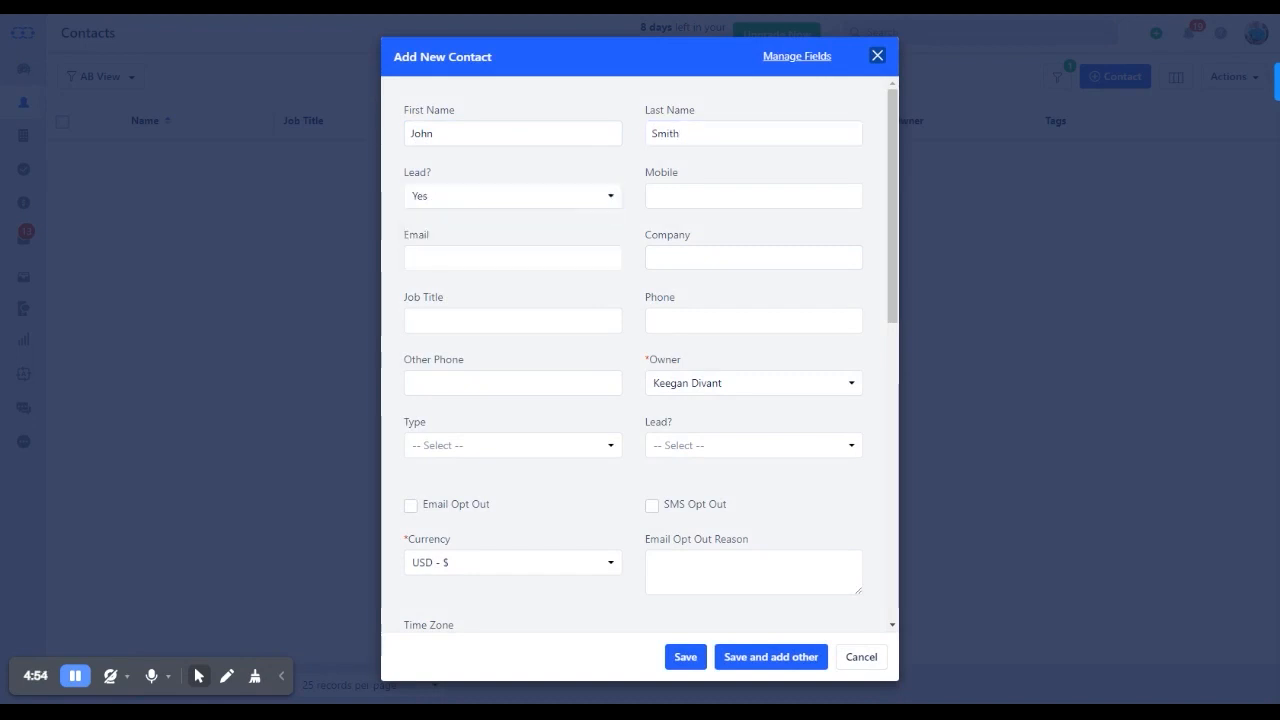
click(684, 658)
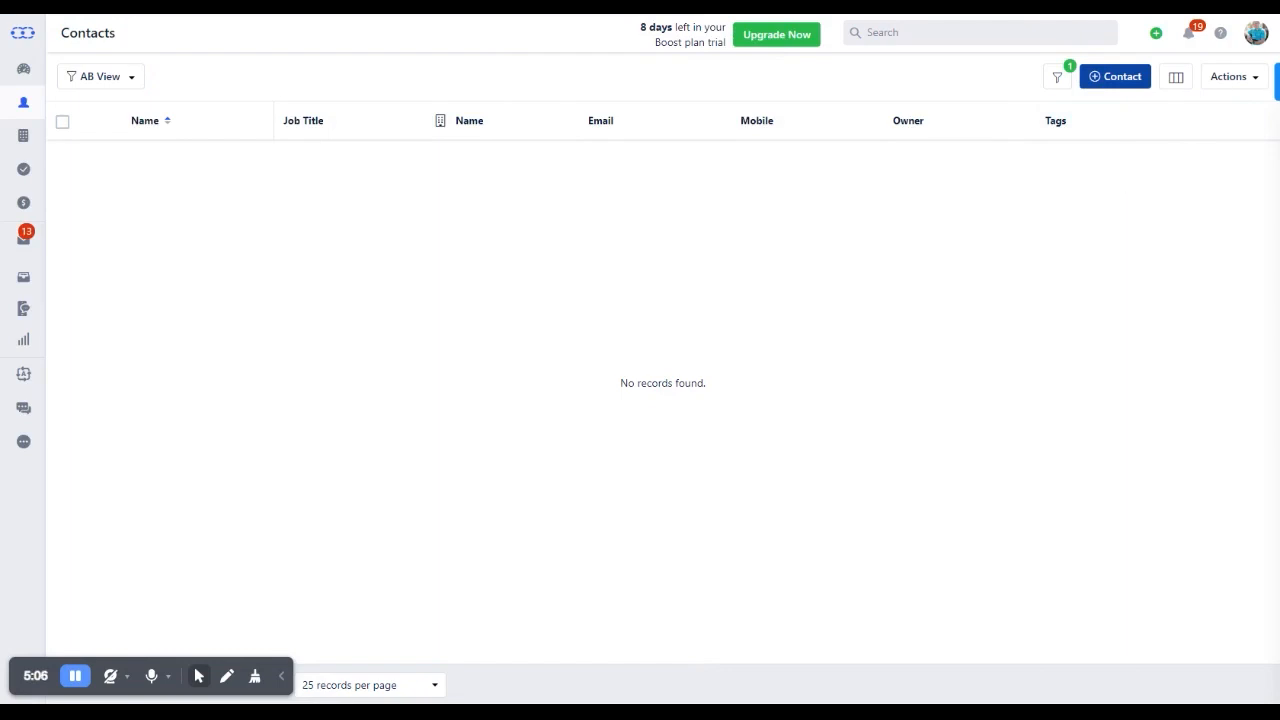
Start a second contact, enter a first name and a different last name, and set Lead? to Yes
click(1115, 78)
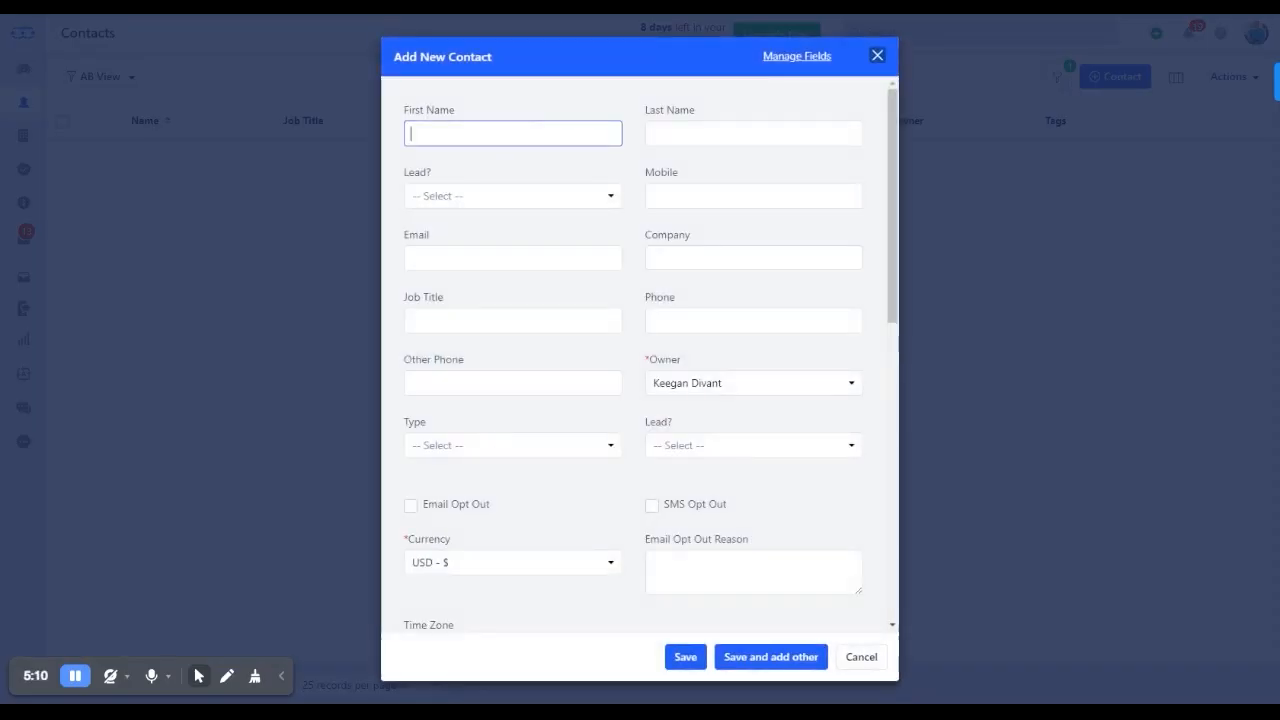
text(John S)
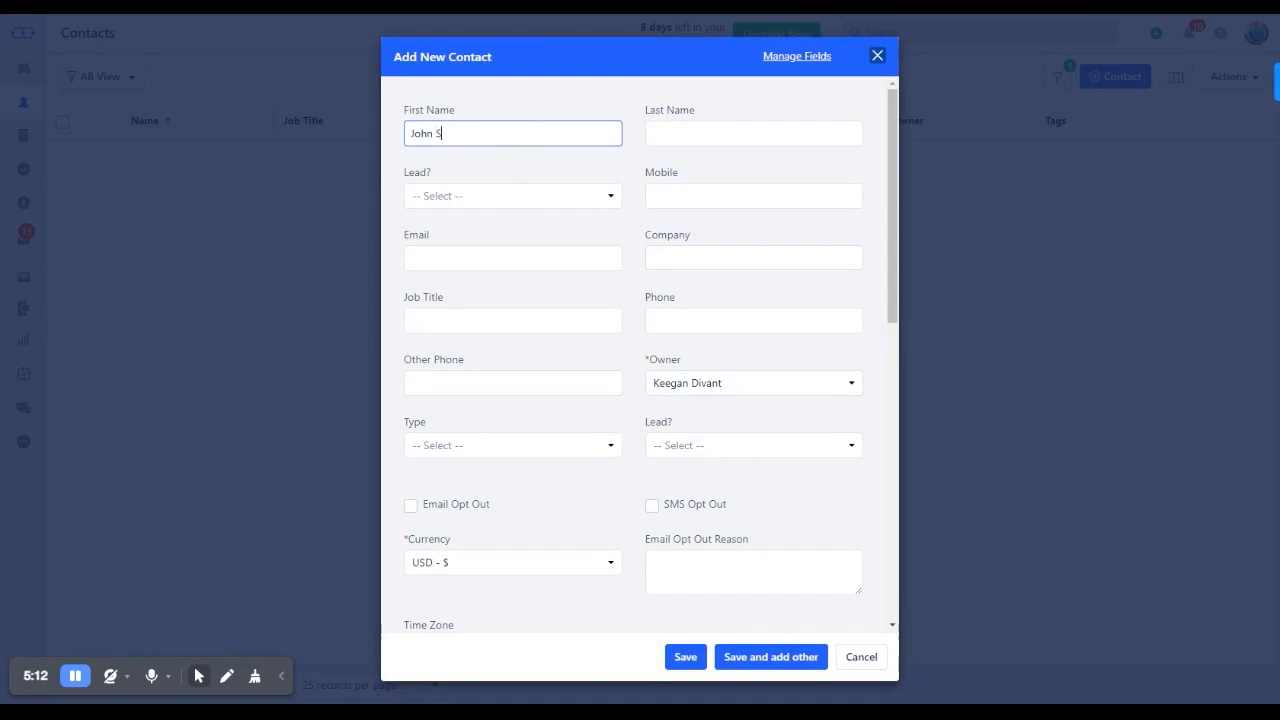
key(Tab)
text(Smi)
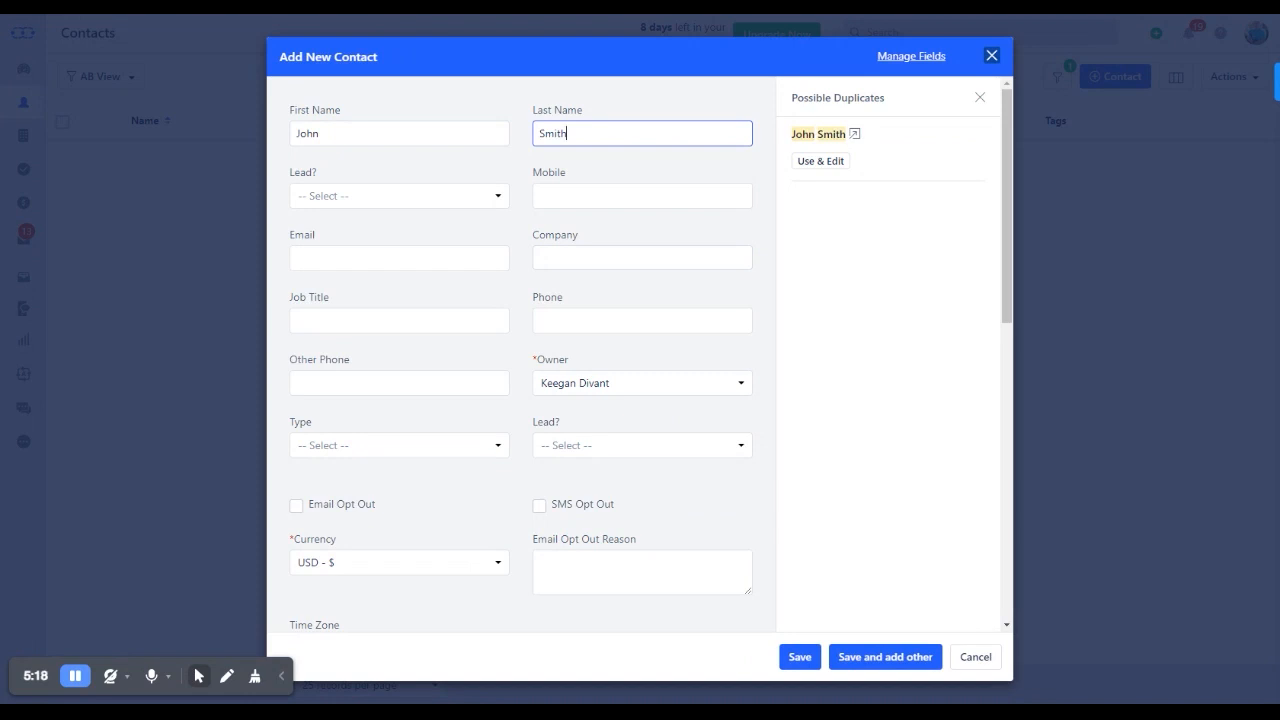
text(thers)
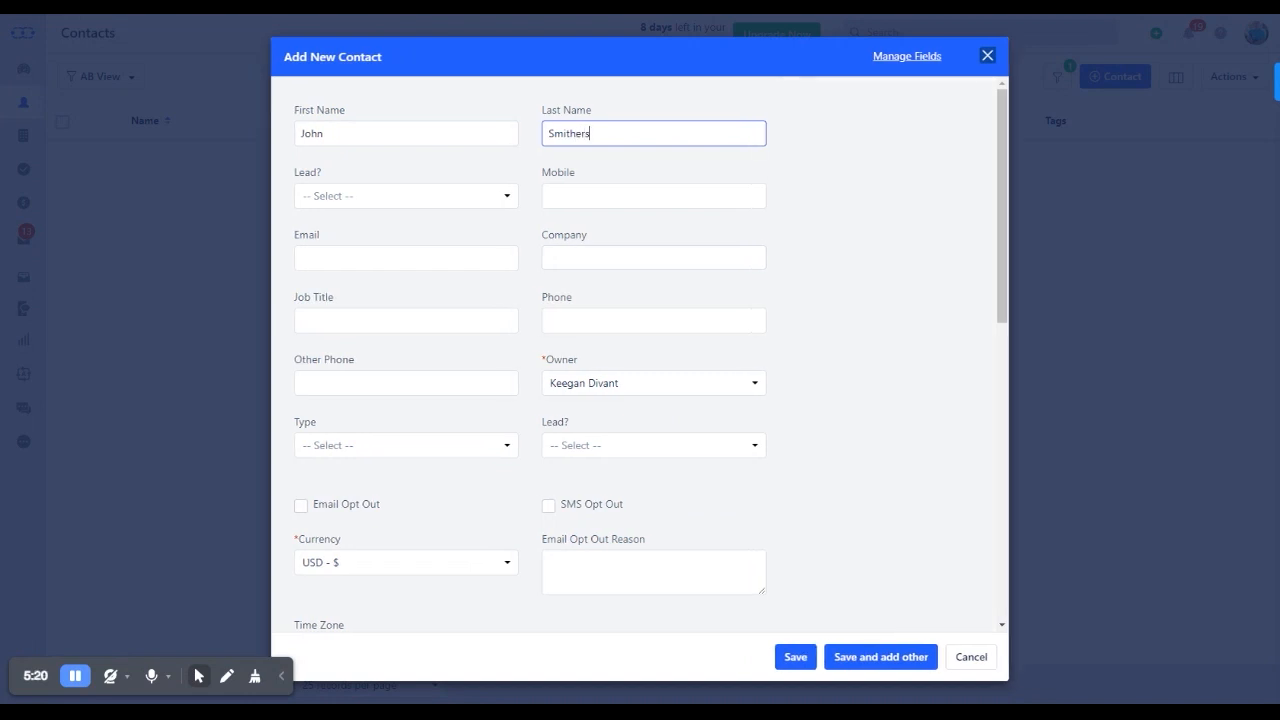
click(502, 200)
click(504, 262)
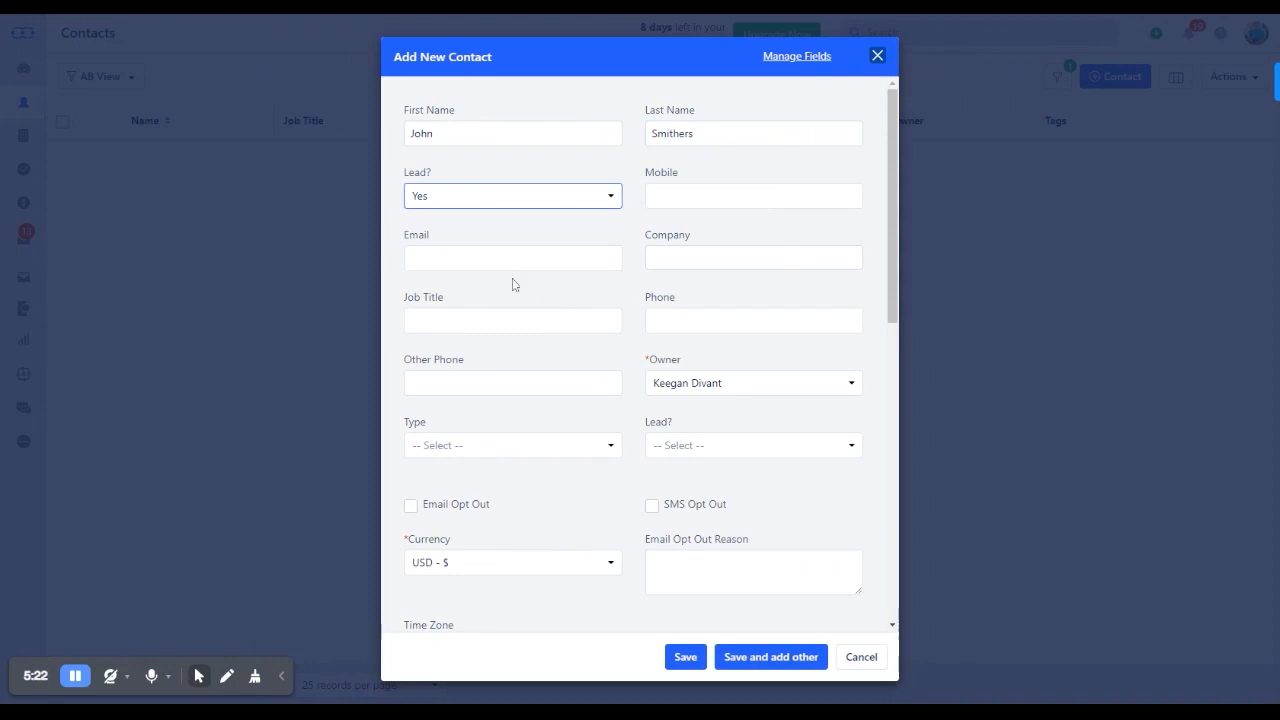
Add the tag "Test" to the second contact and save it
scroll(529, 396, down, 6)
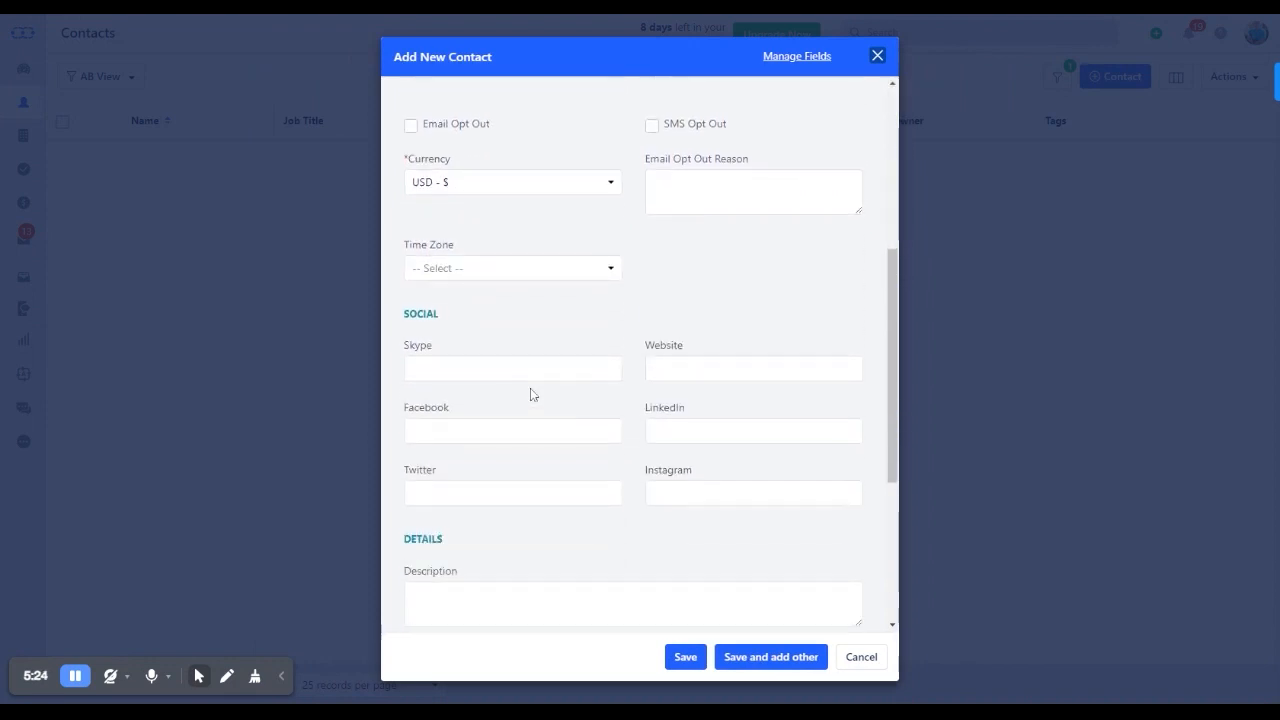
click(506, 451)
text(Test)
key(Return)
click(686, 657)
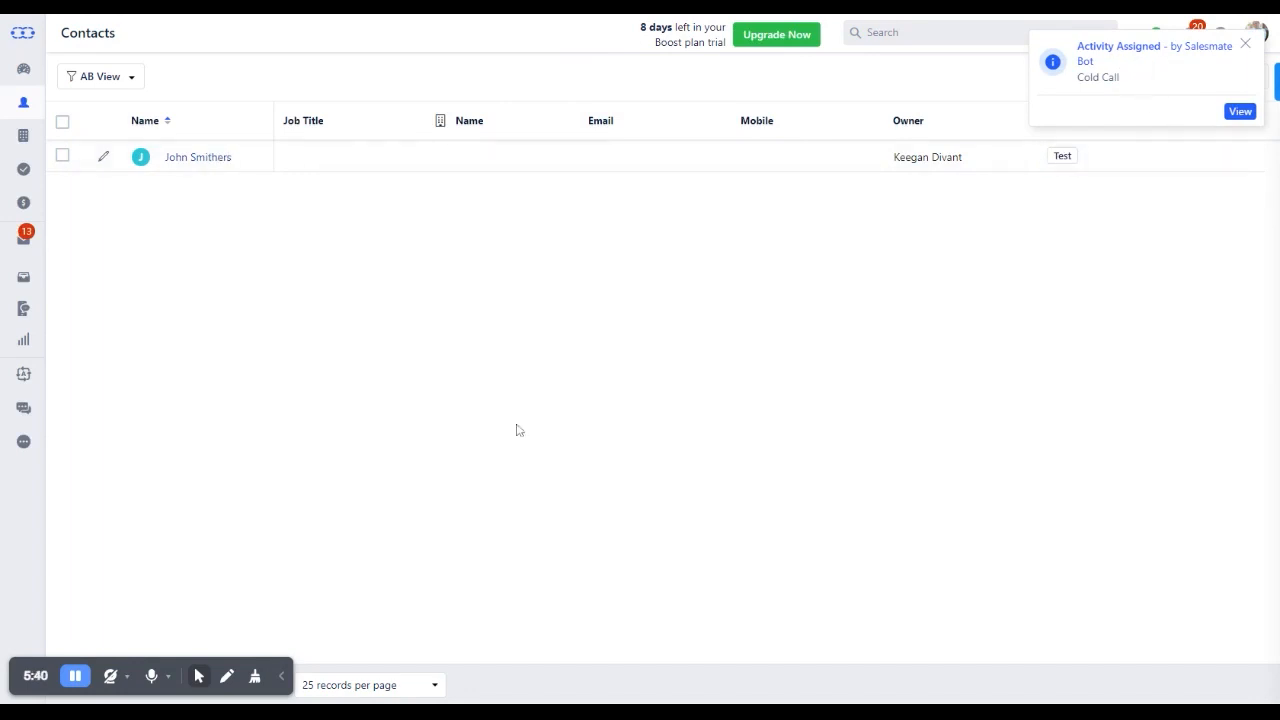
Open the activities list to check for the Cold Call activity created by the journey
click(24, 170)
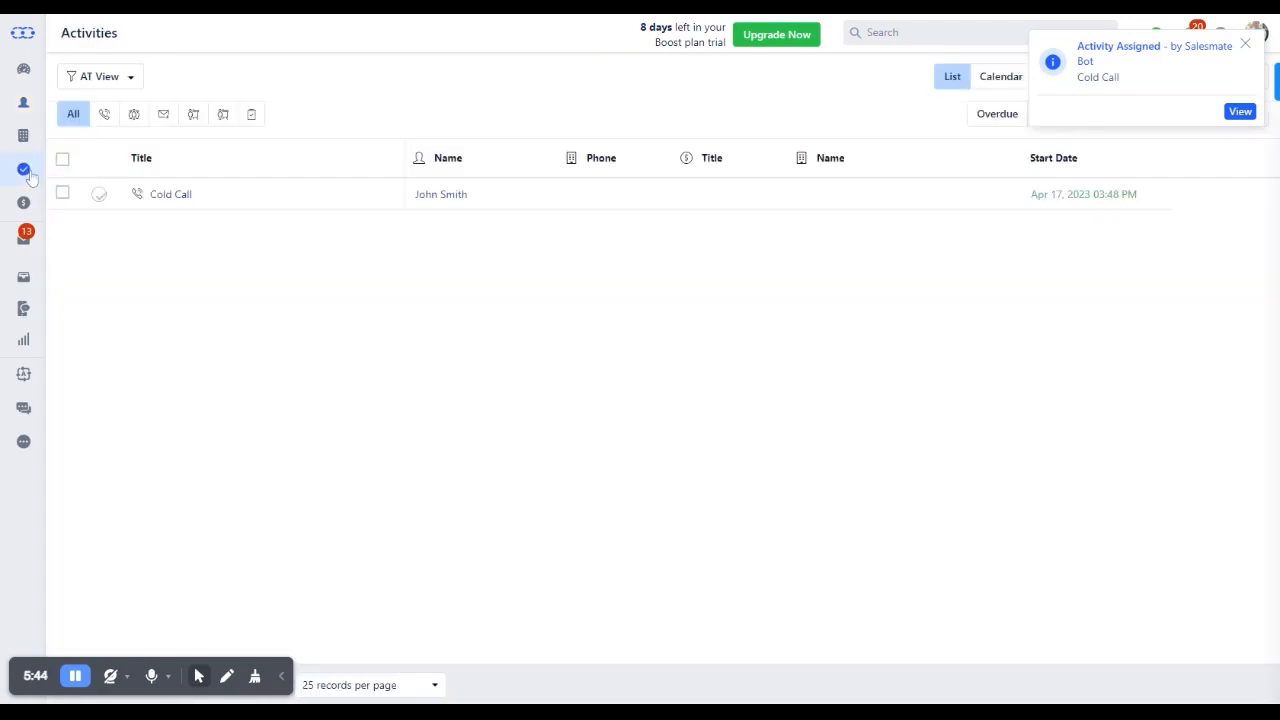